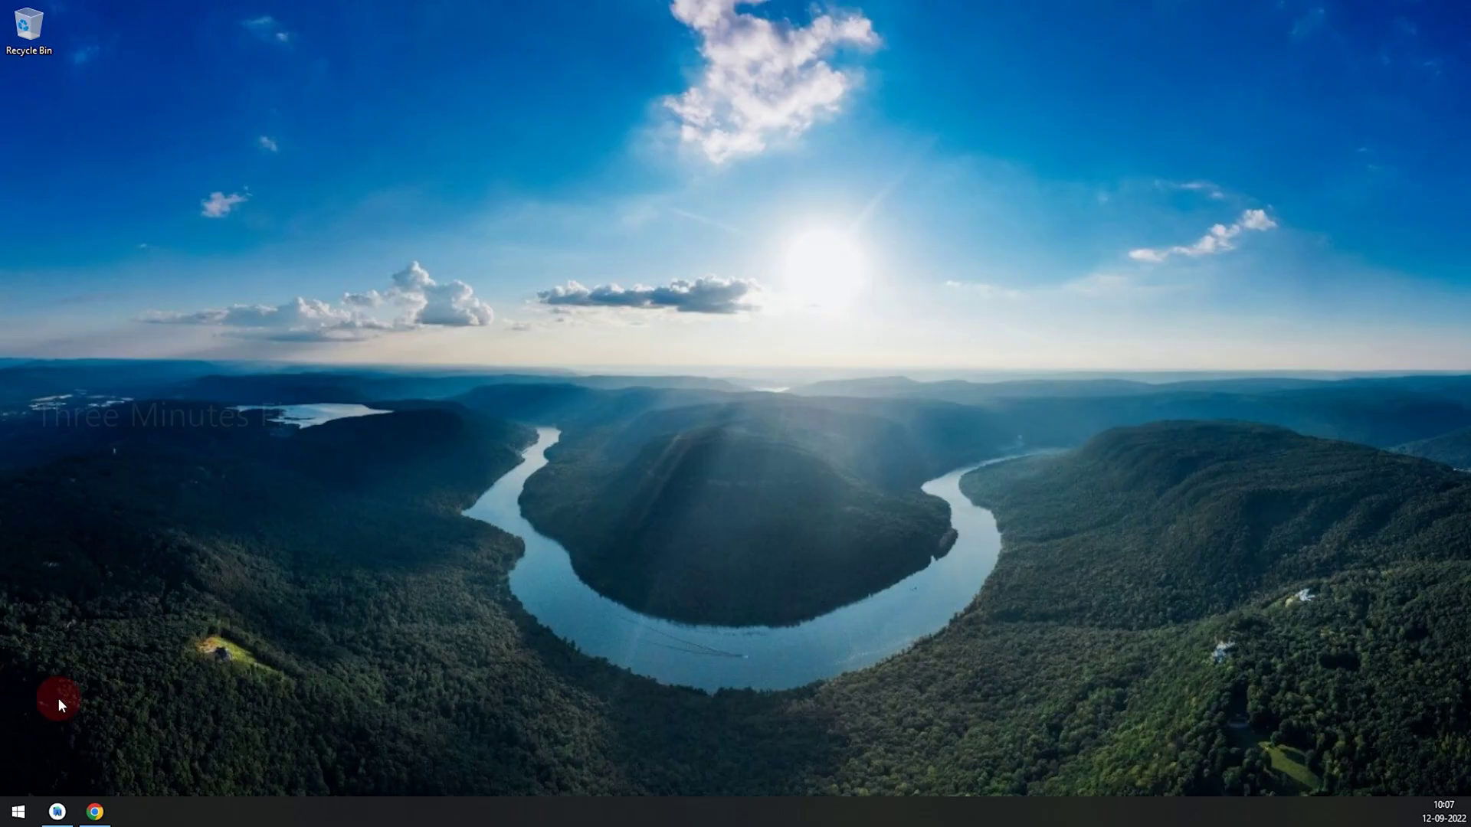
Open the Web Video Caster website in Chrome from the taskbar.
left_click(95, 813)
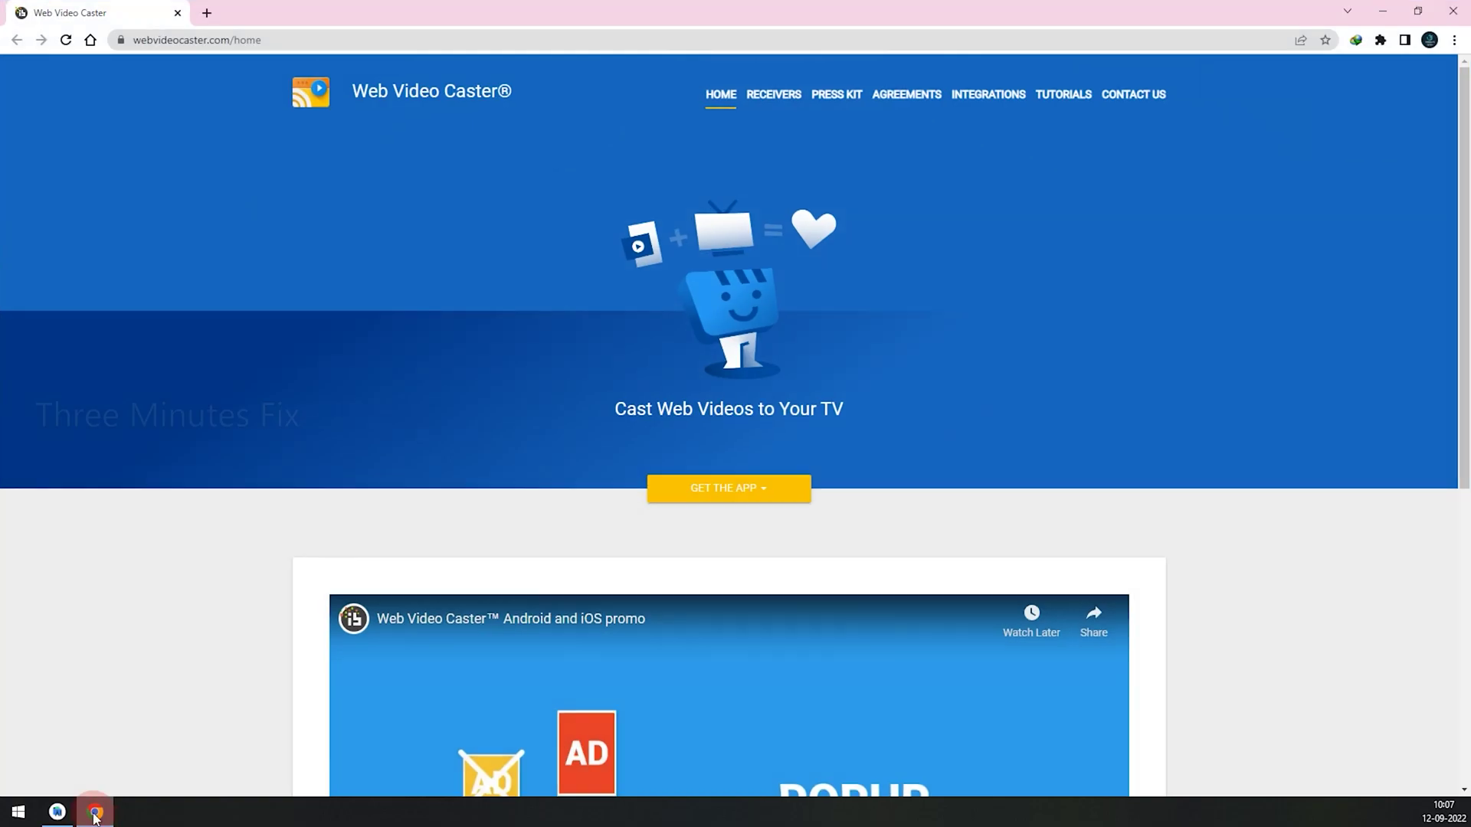
Check the site address, read the Integrations page's Android Intent examples, then minimise Chrome.
left_click(150, 39)
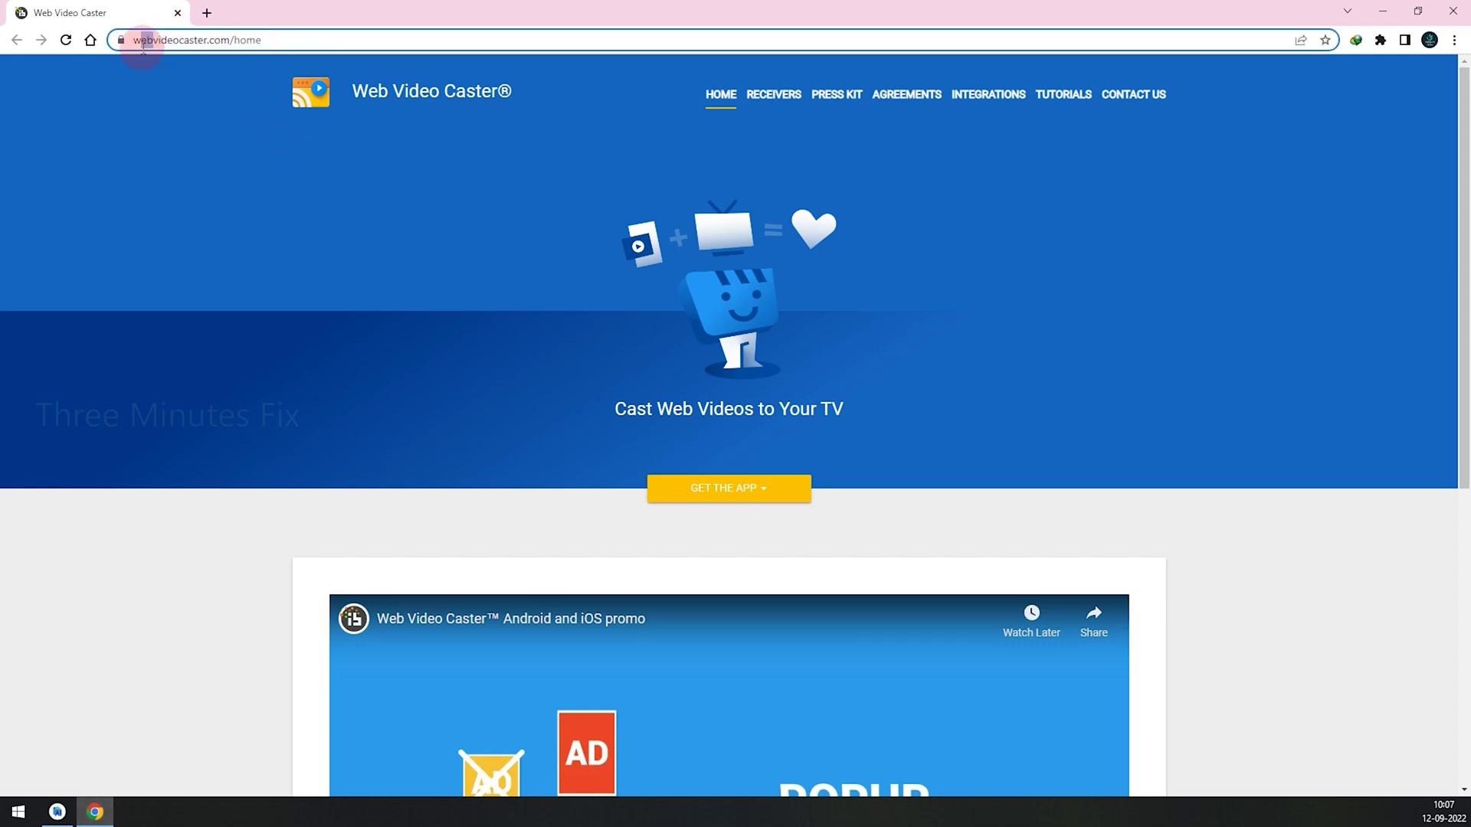
left_click_drag(152, 40, 288, 60)
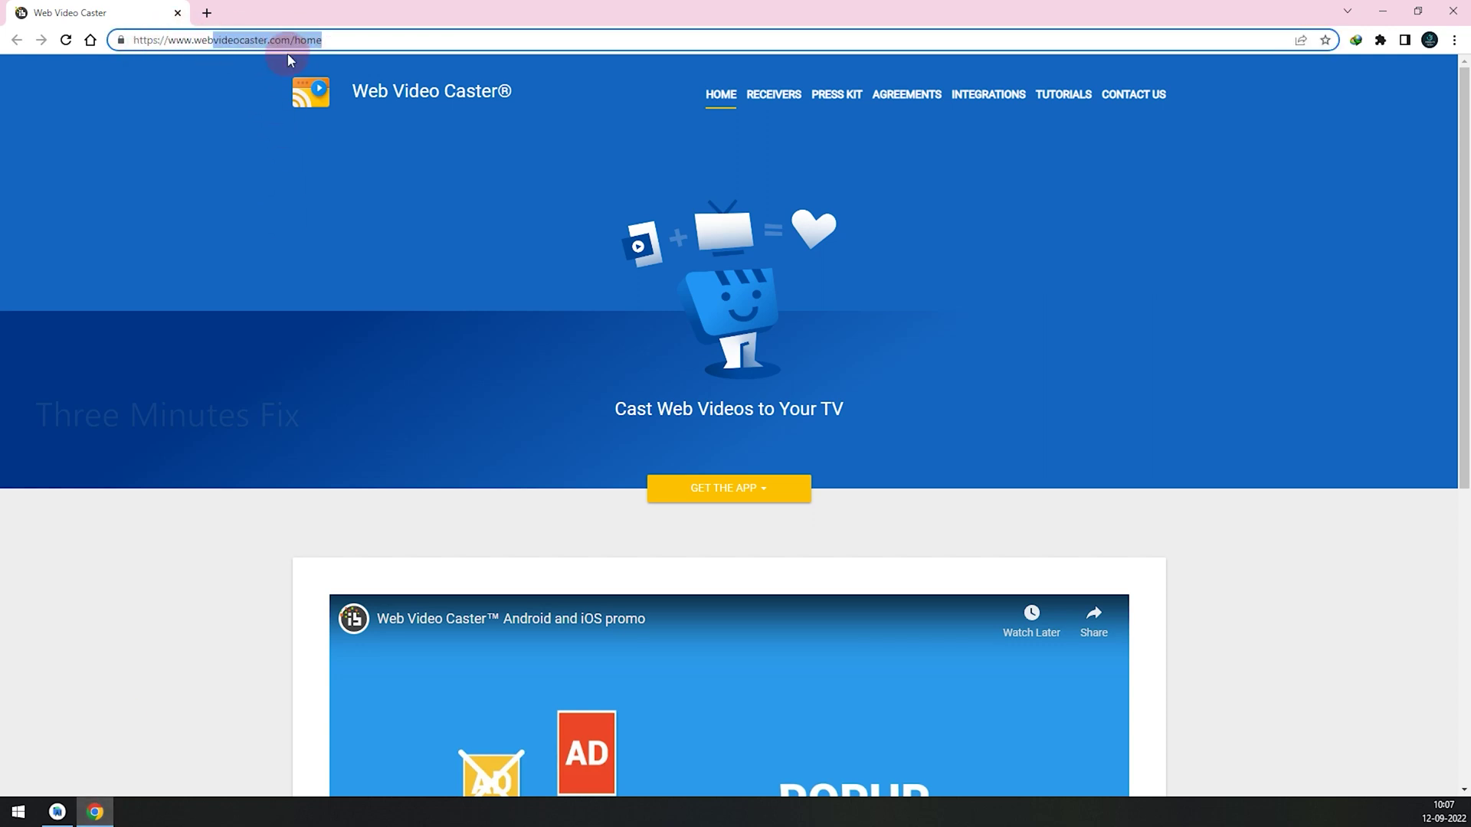
left_click(984, 97)
scroll(1085, 314, "down", 1)
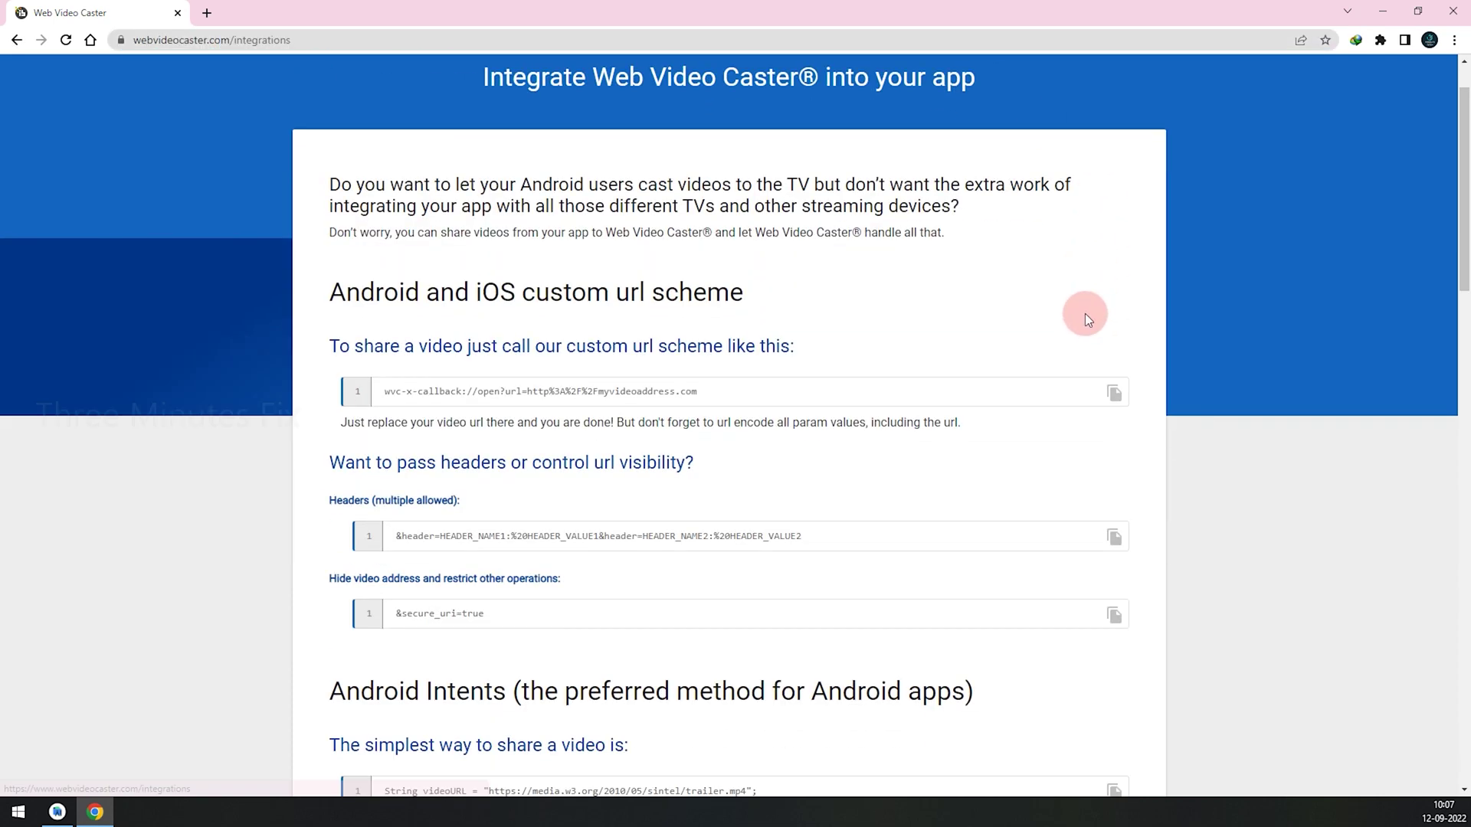
scroll(1085, 314, "down", 4)
scroll(1081, 311, "down", 3)
scroll(1081, 316, "down", 7)
scroll(1082, 316, "up", 4)
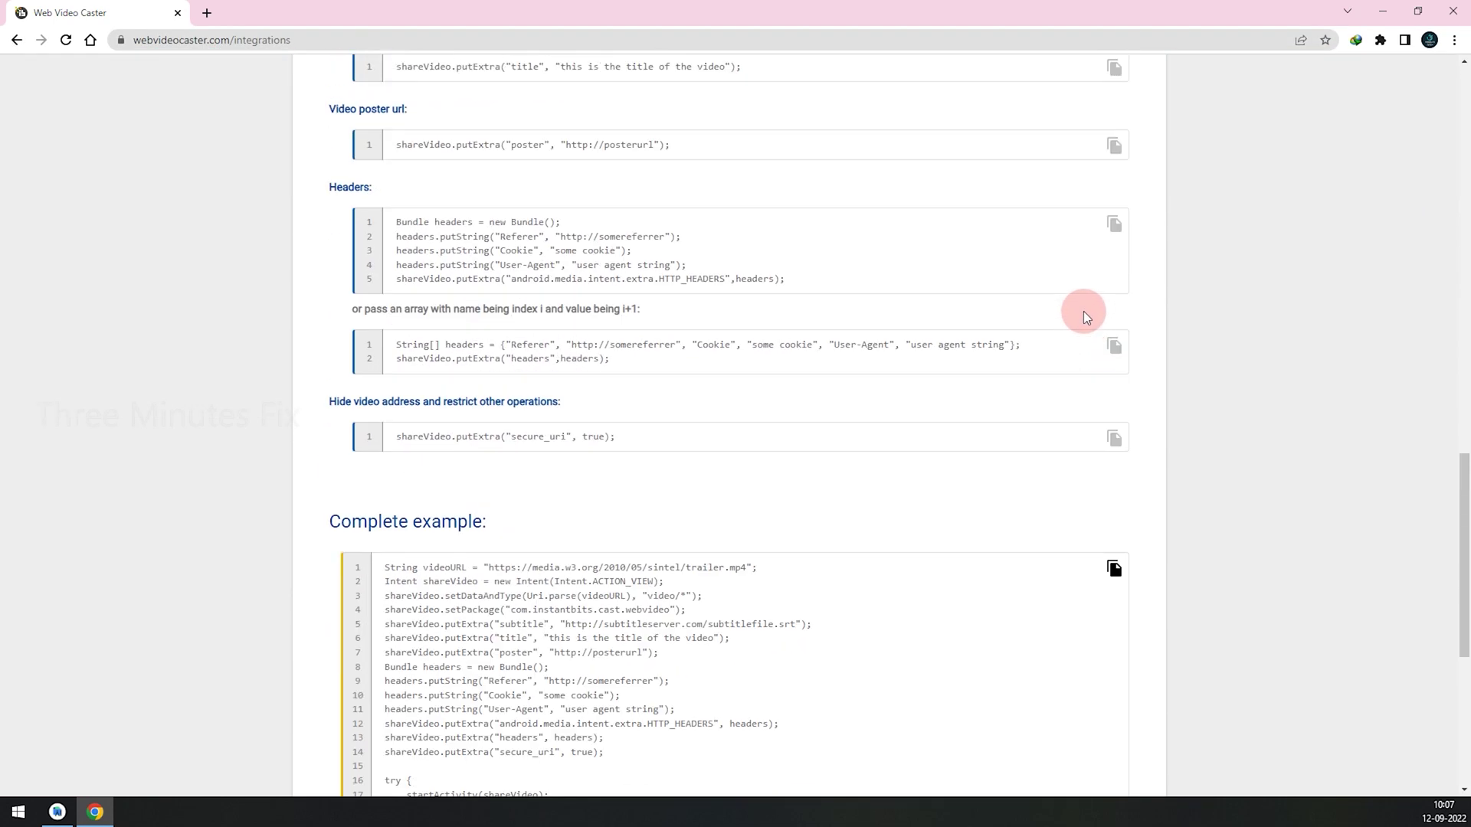
scroll(1083, 312, "up", 9)
scroll(1085, 305, "up", 4)
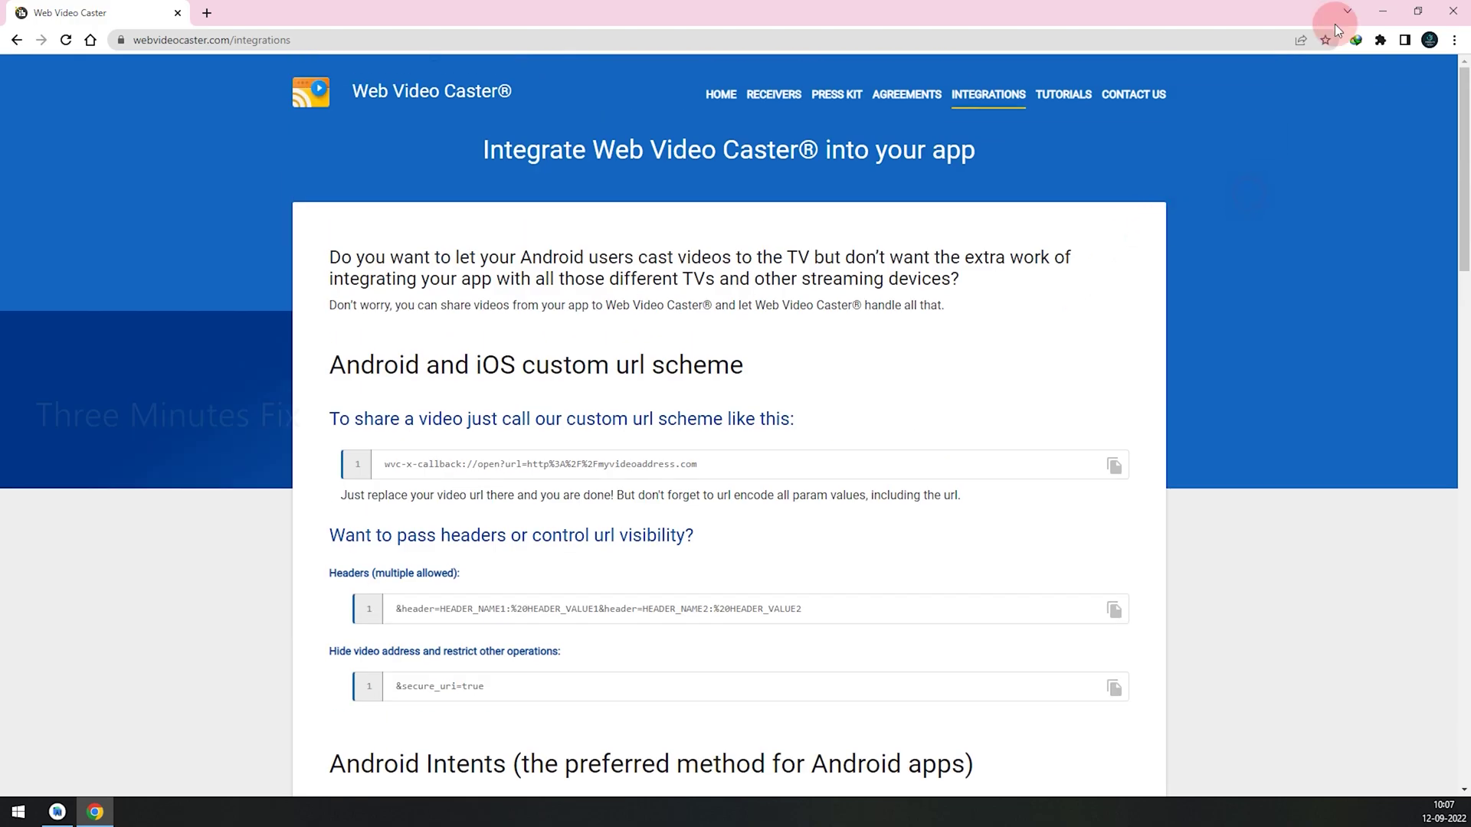
left_click(1383, 11)
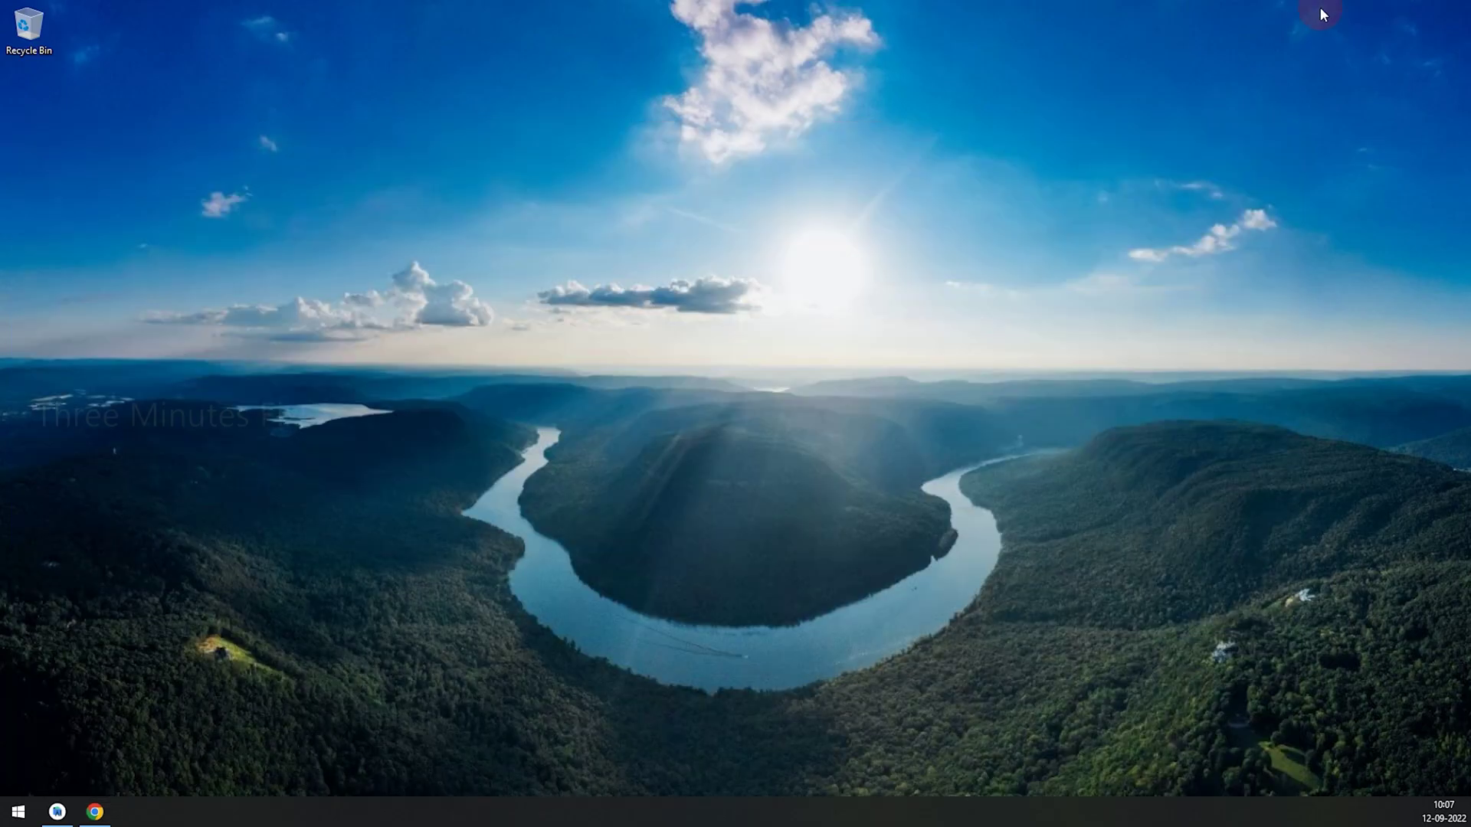
left_click(57, 813)
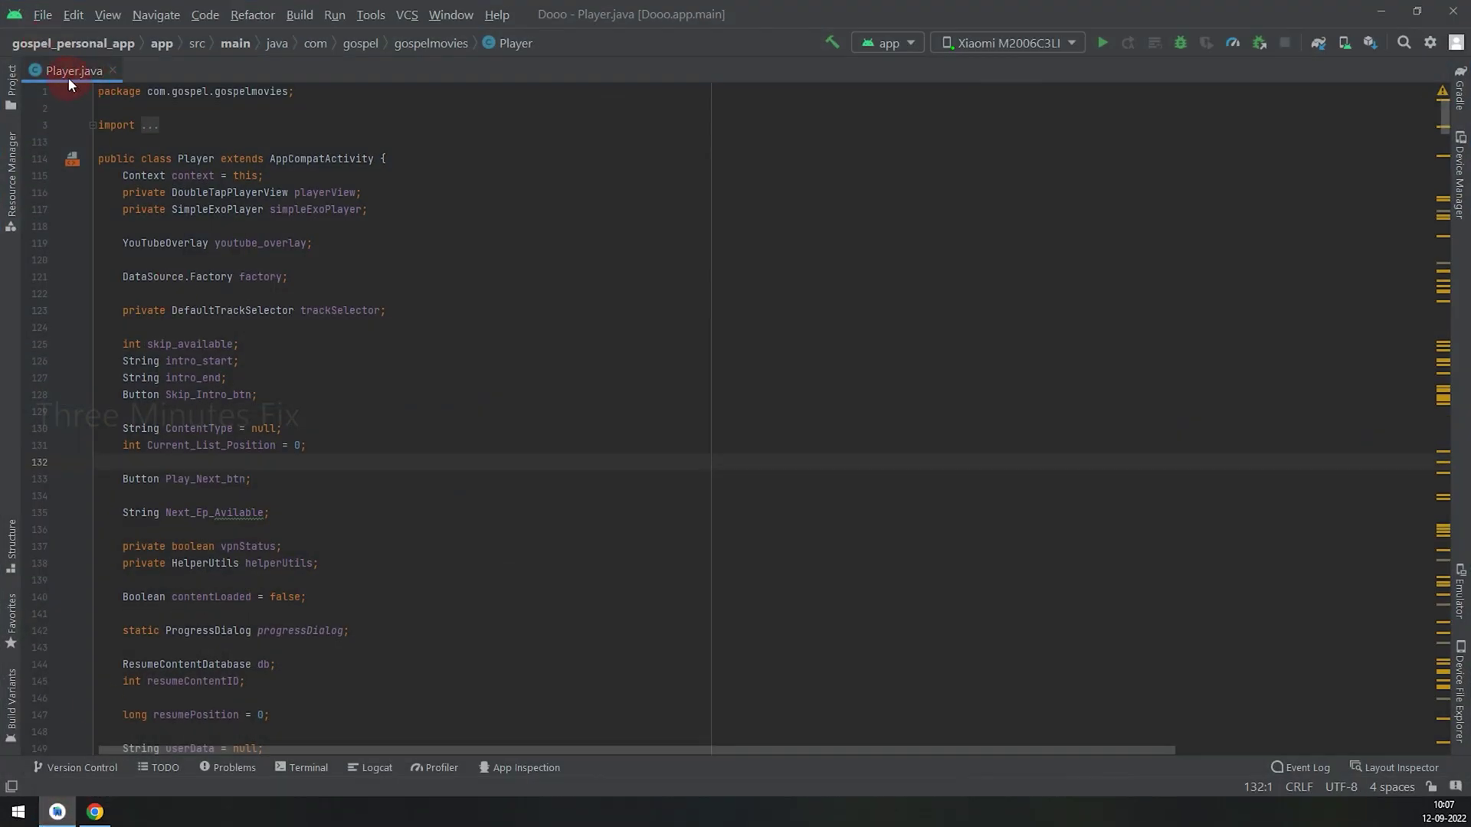
scroll(373, 299, "down", 6)
scroll(379, 328, "down", 12)
scroll(386, 336, "down", 3)
scroll(391, 339, "down", 3)
left_click(641, 289)
key("alt+1")
scroll(203, 480, "down", 2)
left_click(202, 476)
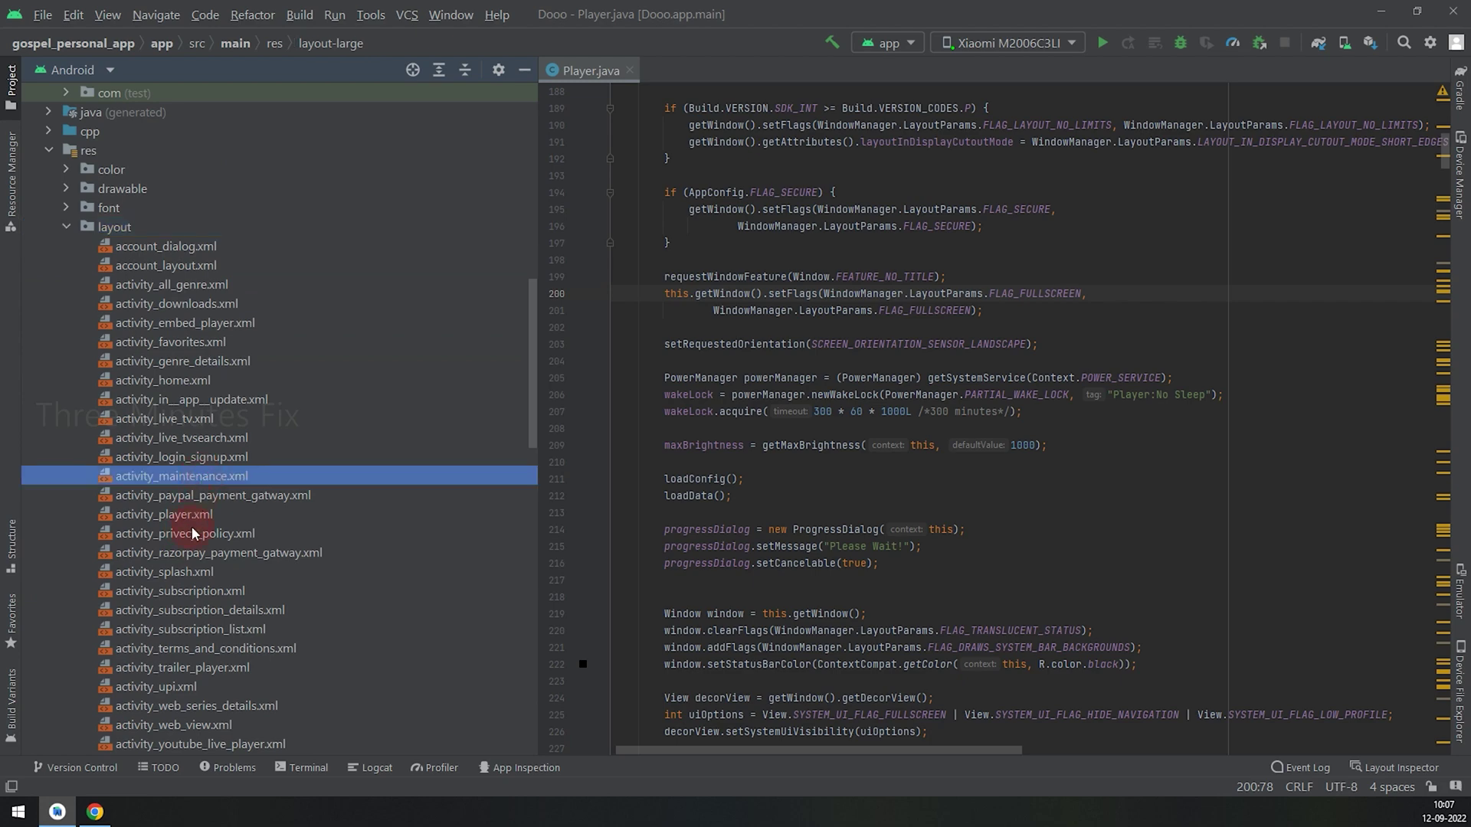
left_click(189, 515)
double_click(190, 515)
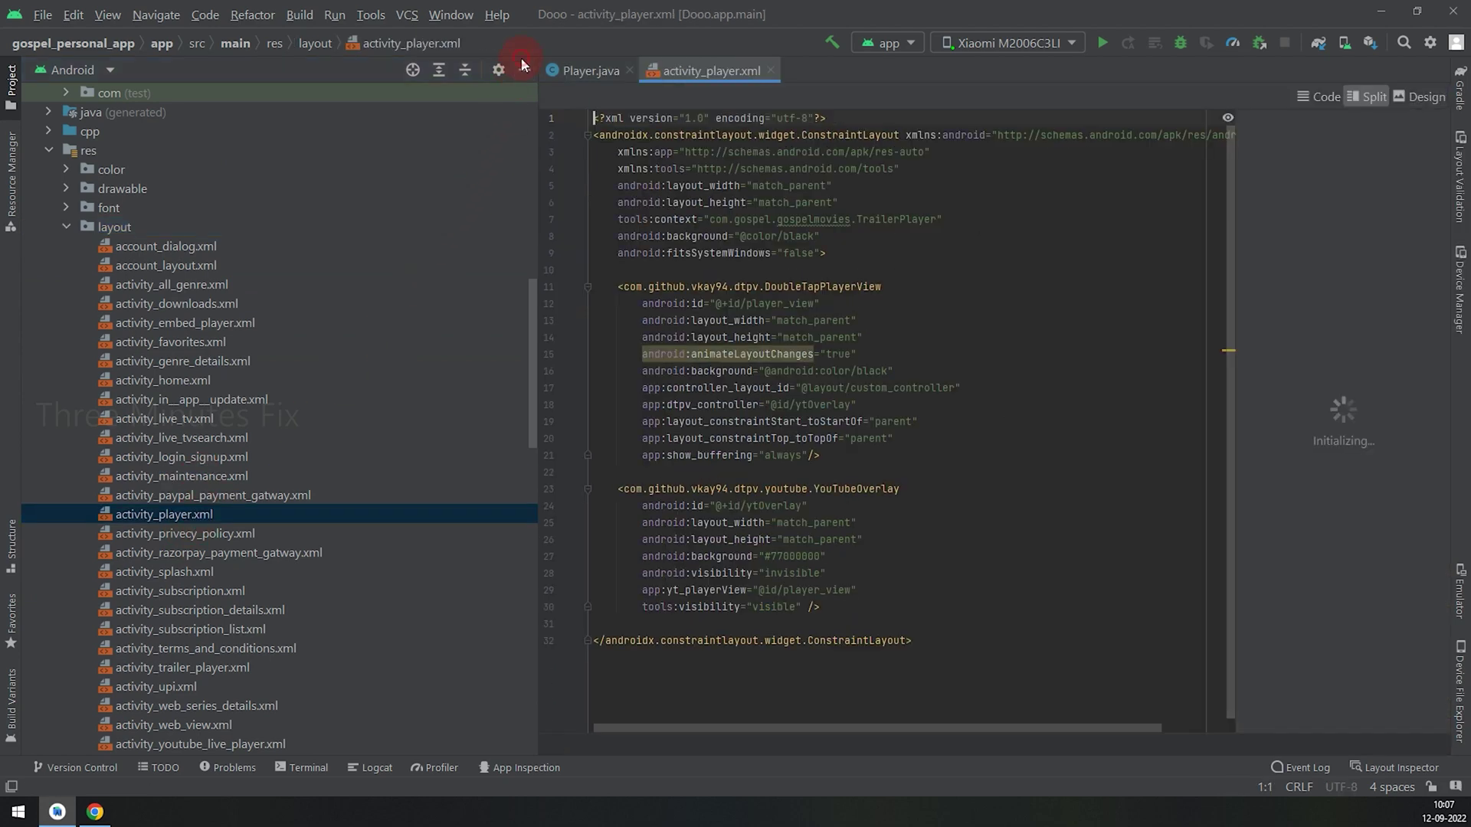
left_click(519, 75)
left_click(376, 392, "ctrl")
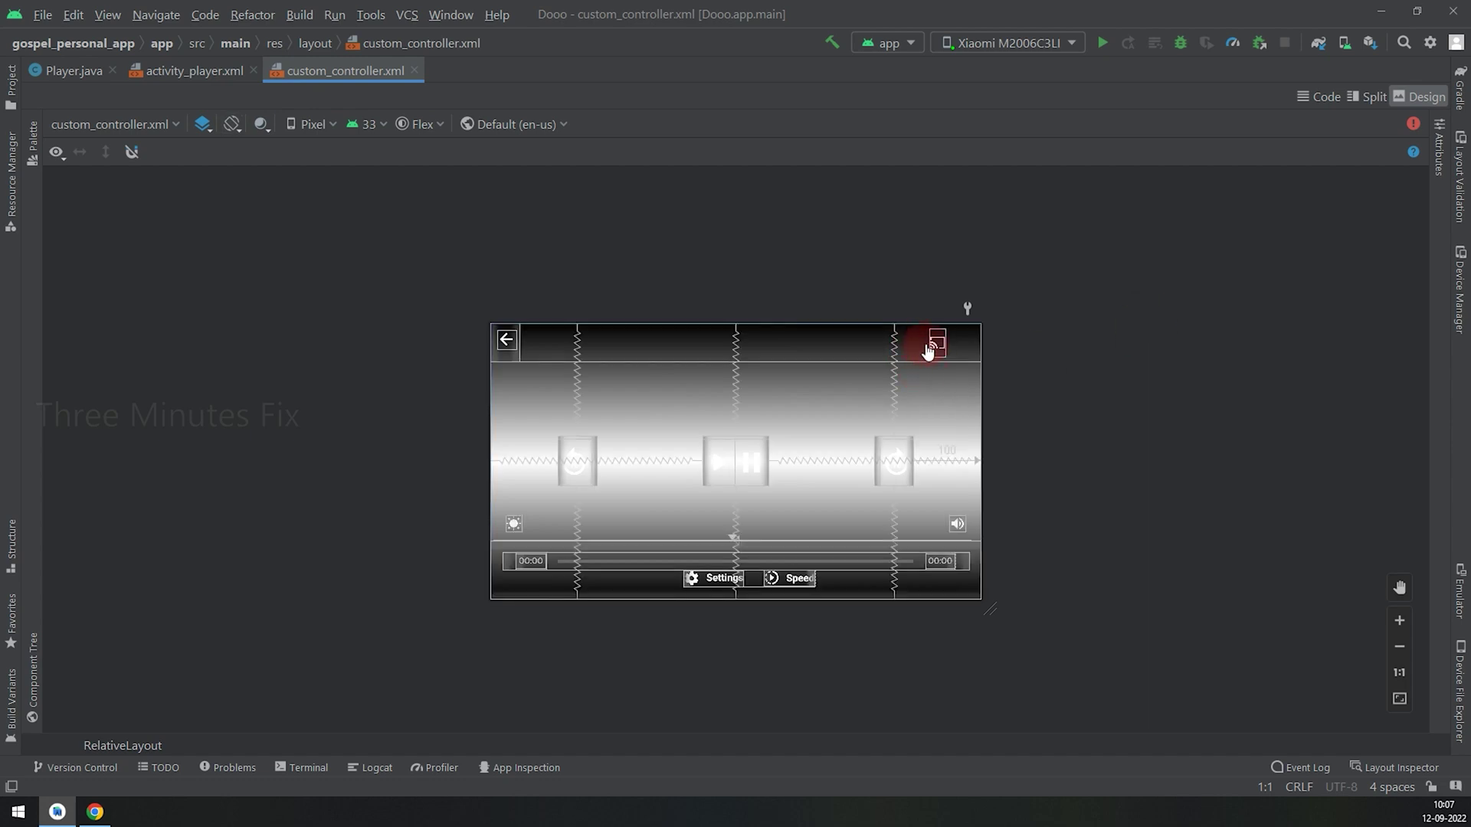
Select the cast icon in the custom_controller preview and show its code in Split view.
left_click(937, 343)
left_click(1368, 97)
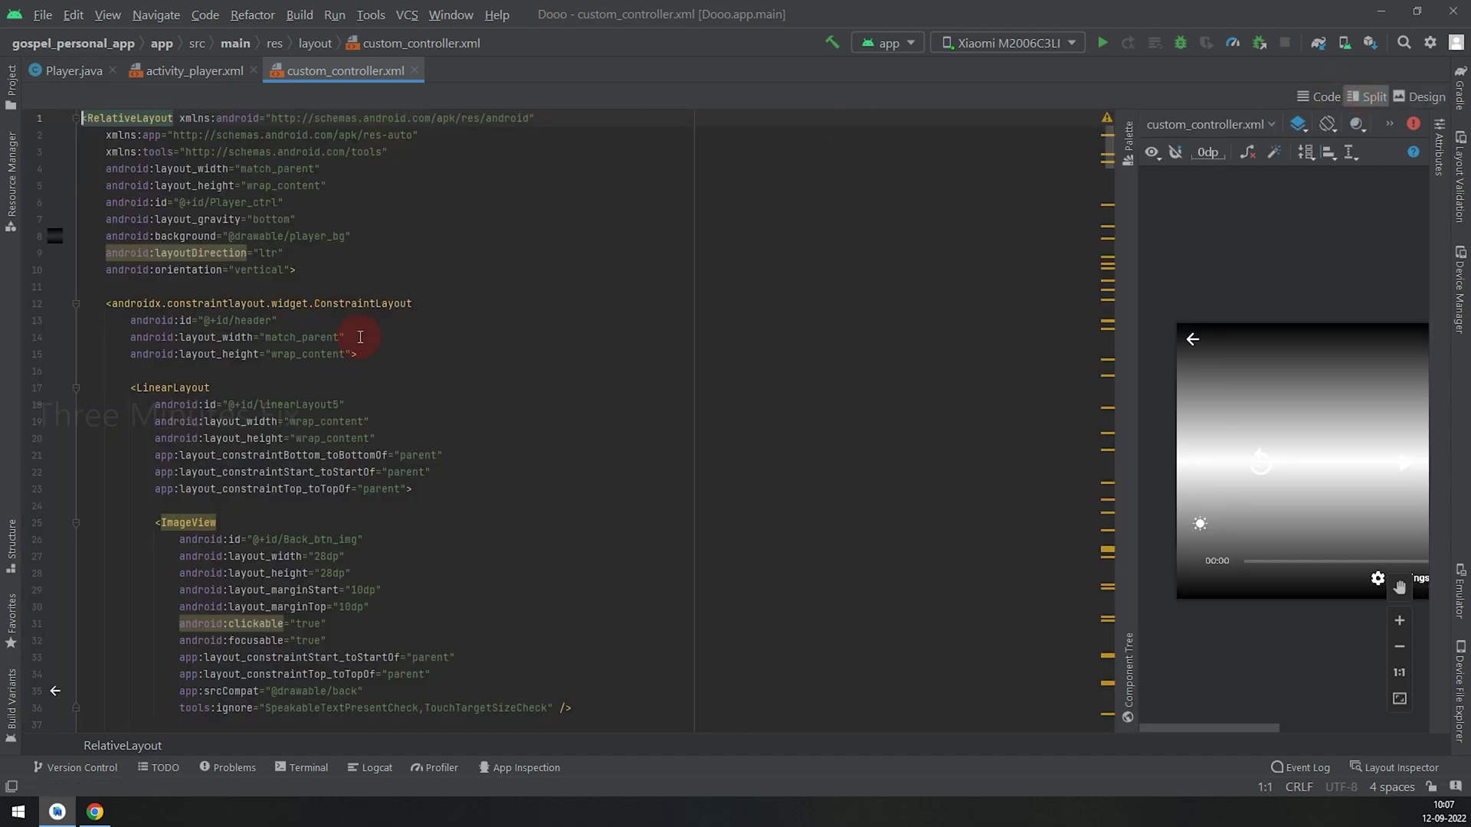
left_click(1400, 699)
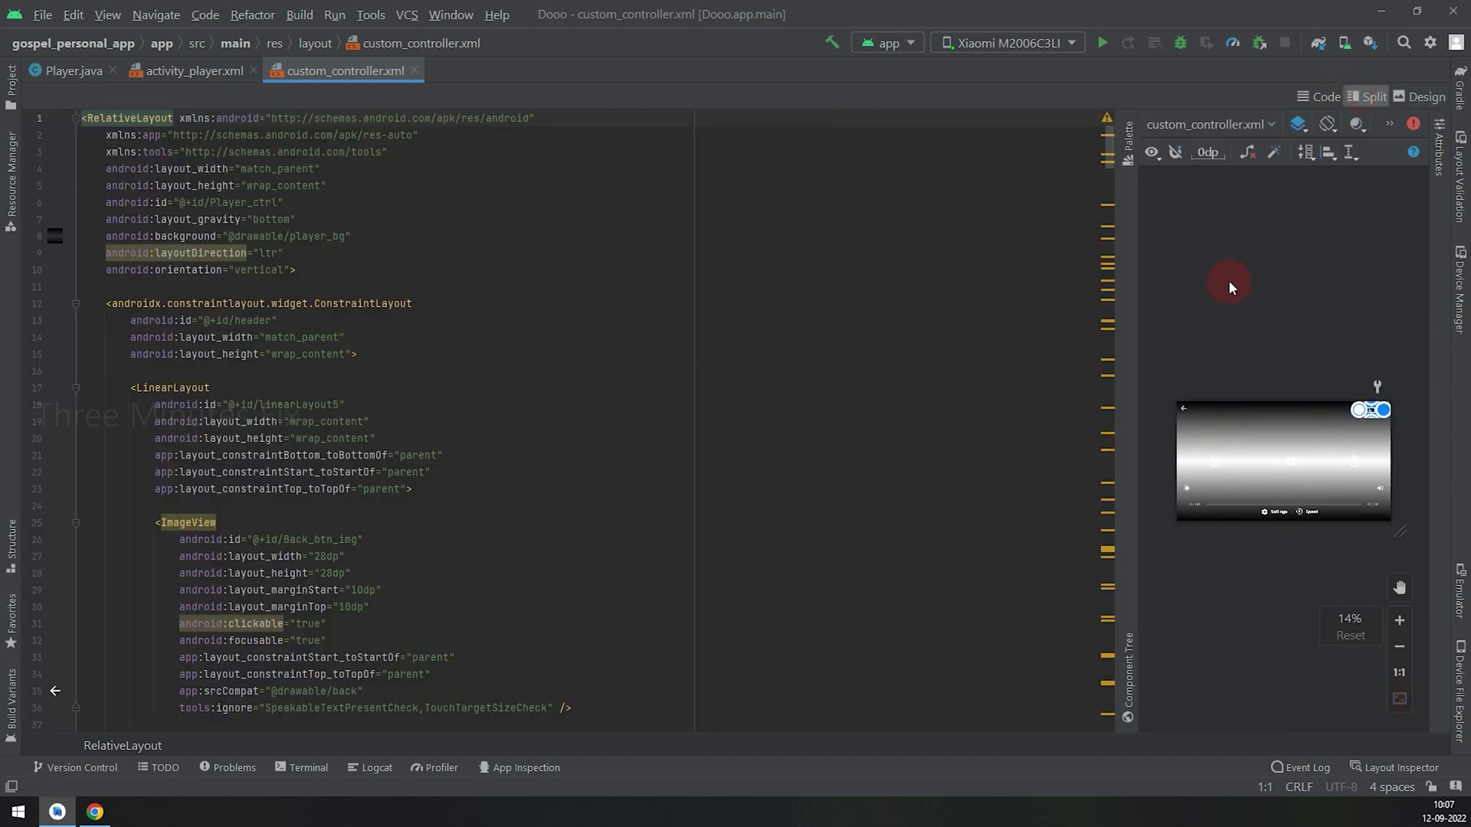
left_click(1356, 414)
left_click(1373, 414)
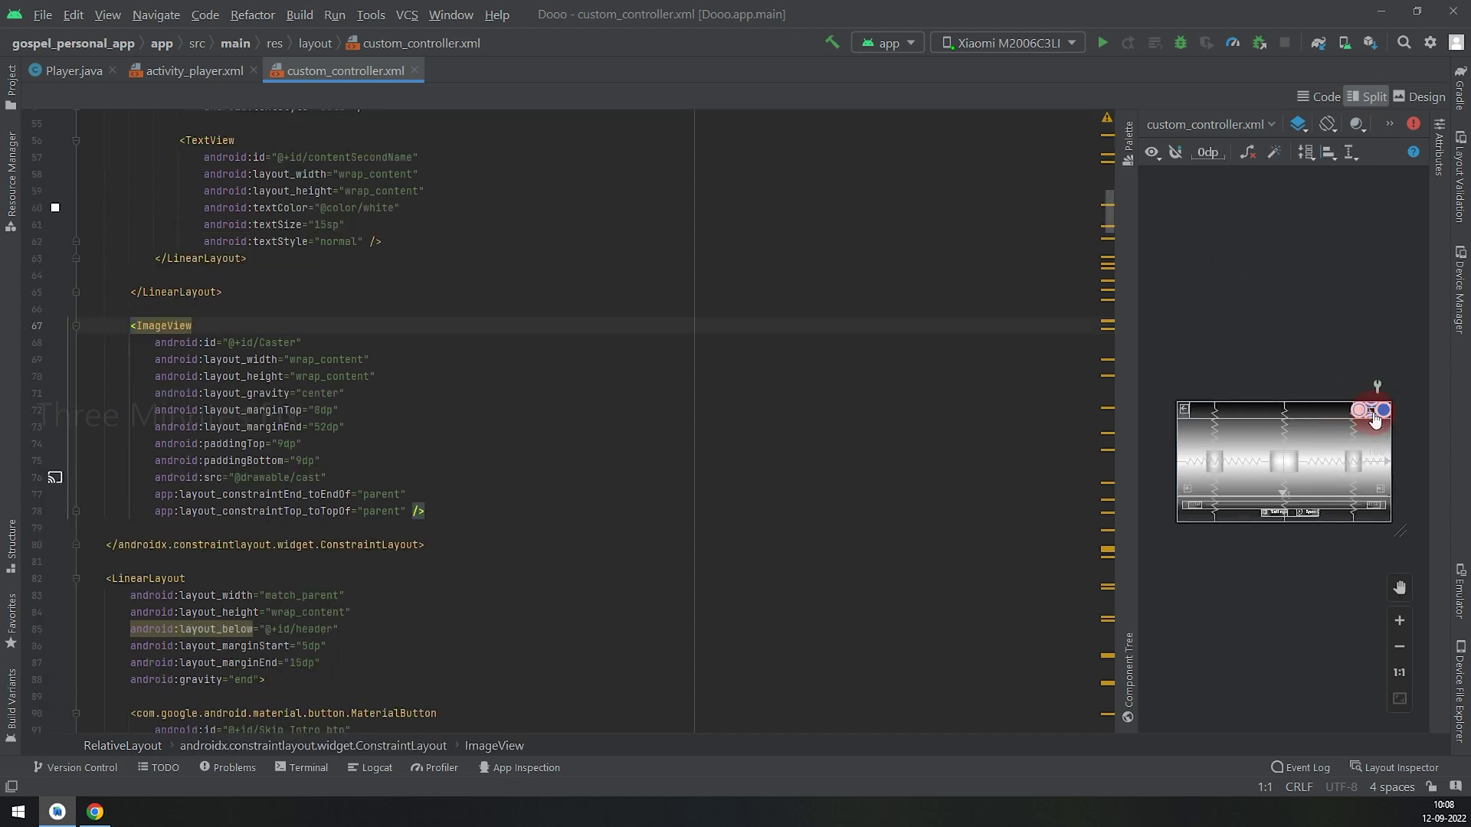
Inspect the cast ImageView block and select its id value Caster.
left_click_drag(137, 322, 483, 526)
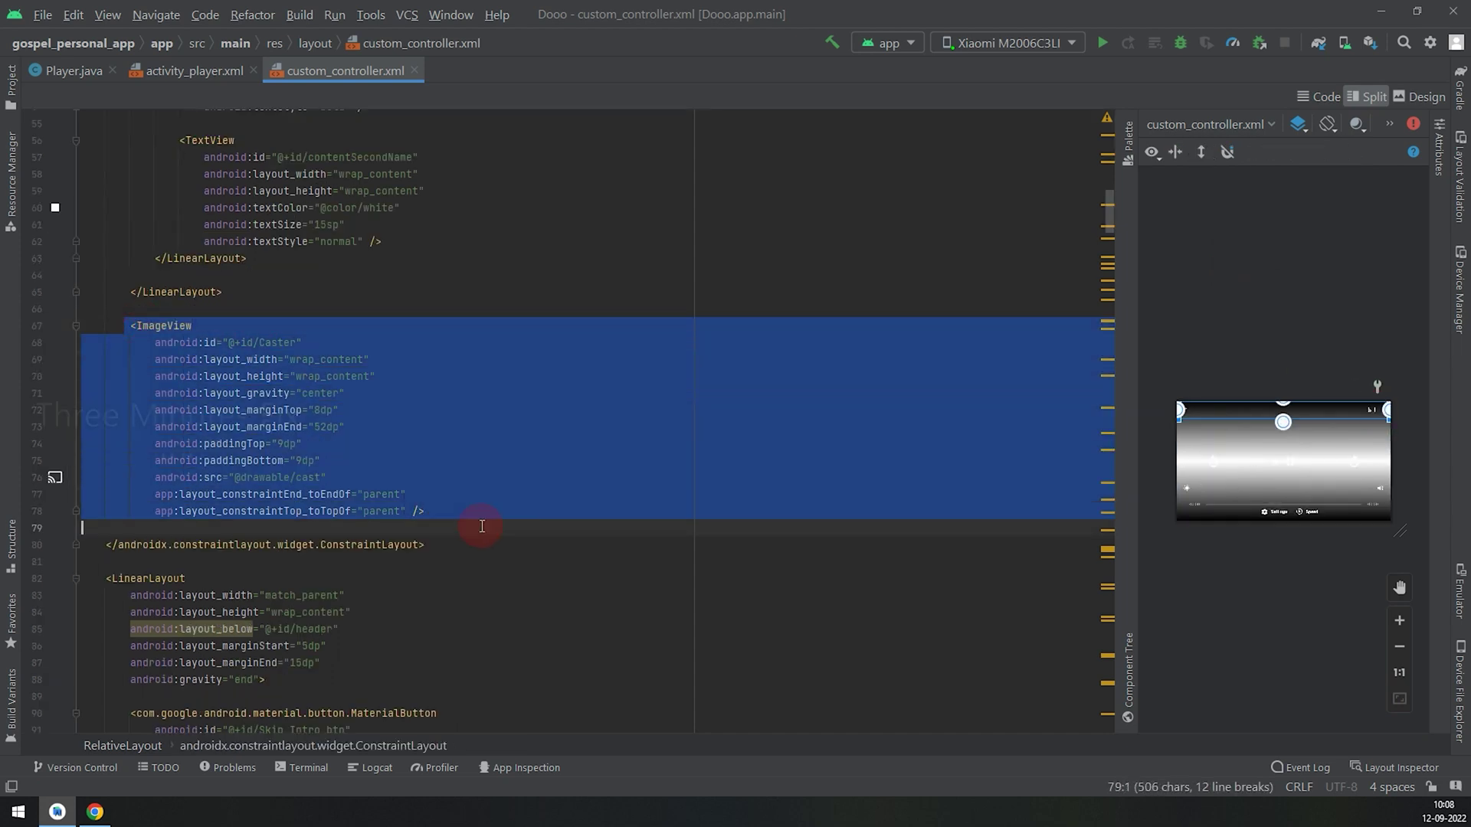
left_click(436, 480)
scroll(429, 481, "up", 3, "ctrl")
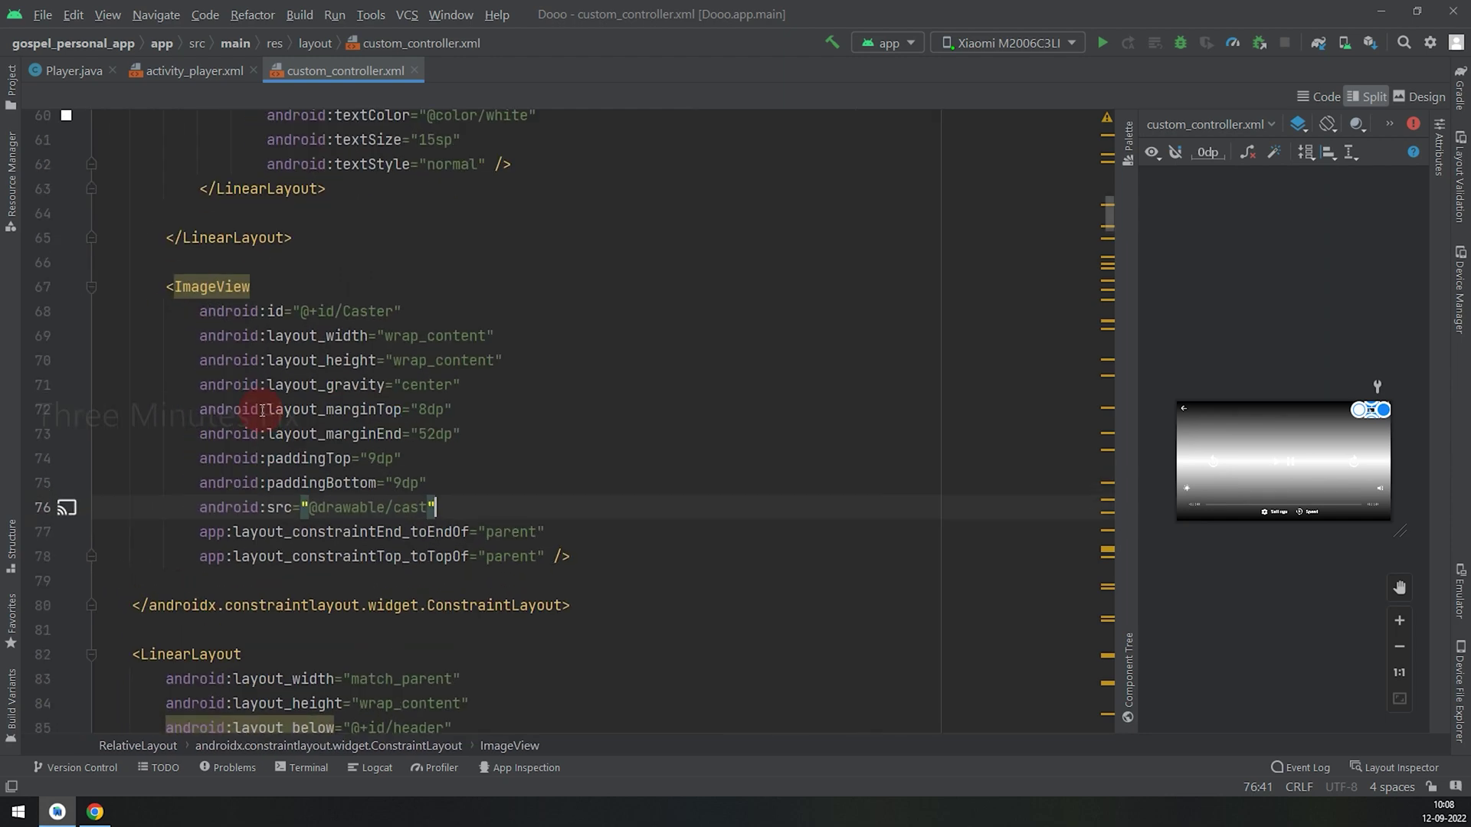
scroll(265, 426, "up", 3, "ctrl")
left_click(768, 335)
left_click(820, 230)
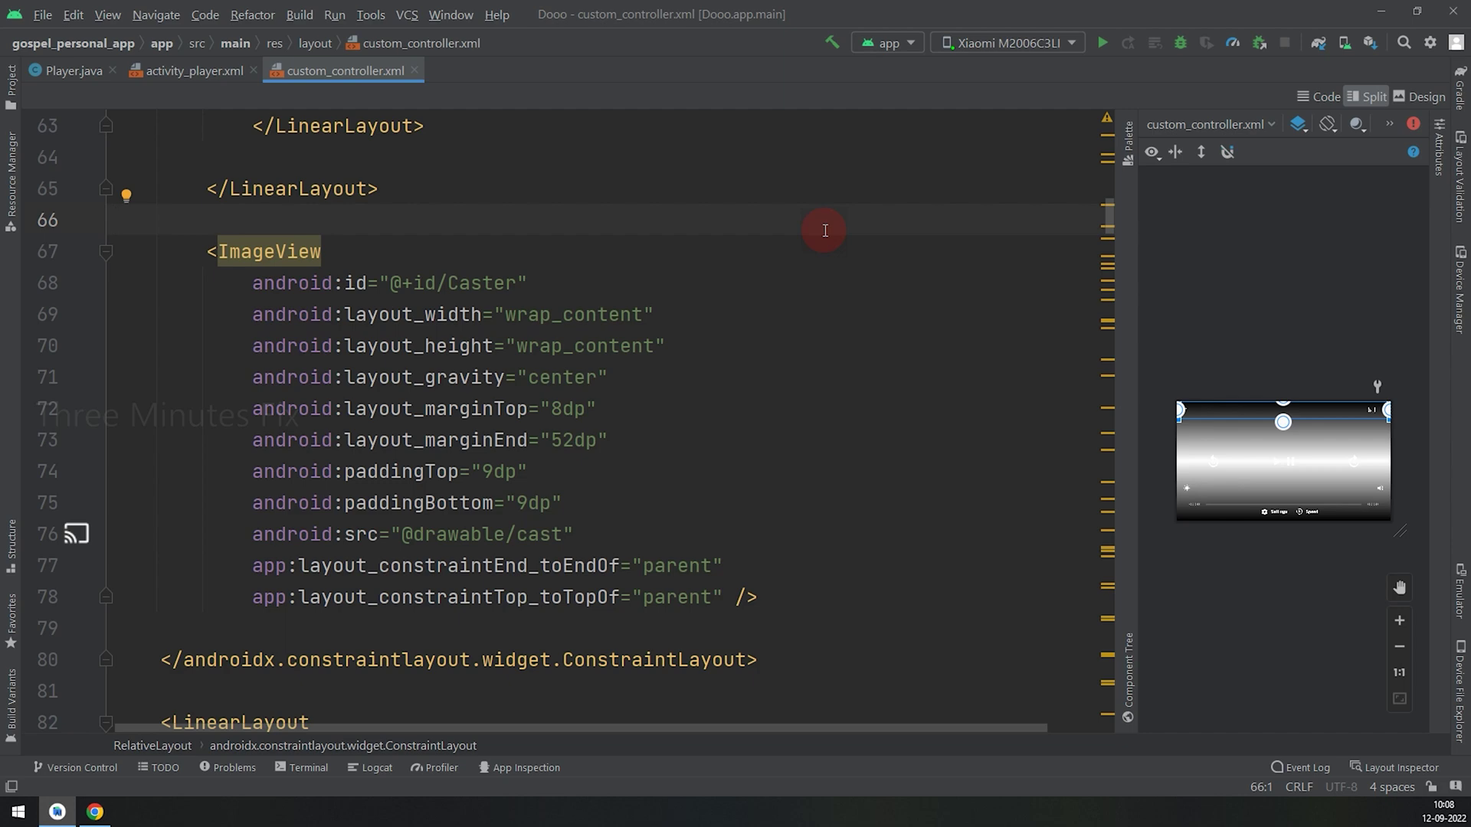
left_click(507, 290)
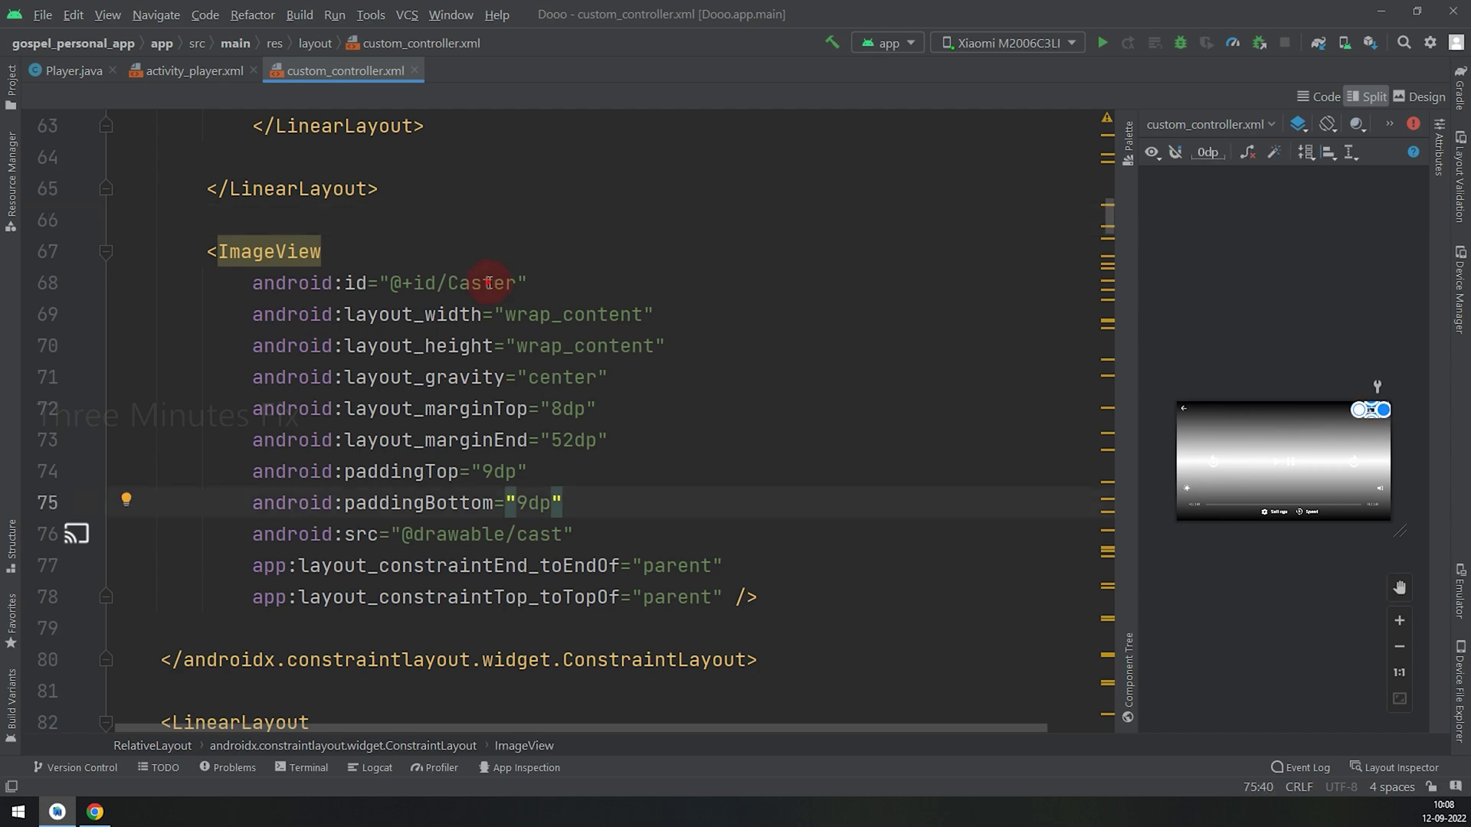
left_click(635, 290)
Back in Player.java's onCreate, add Caster = findViewById(R.id.Caster); using autocomplete.
key("alt+Left")
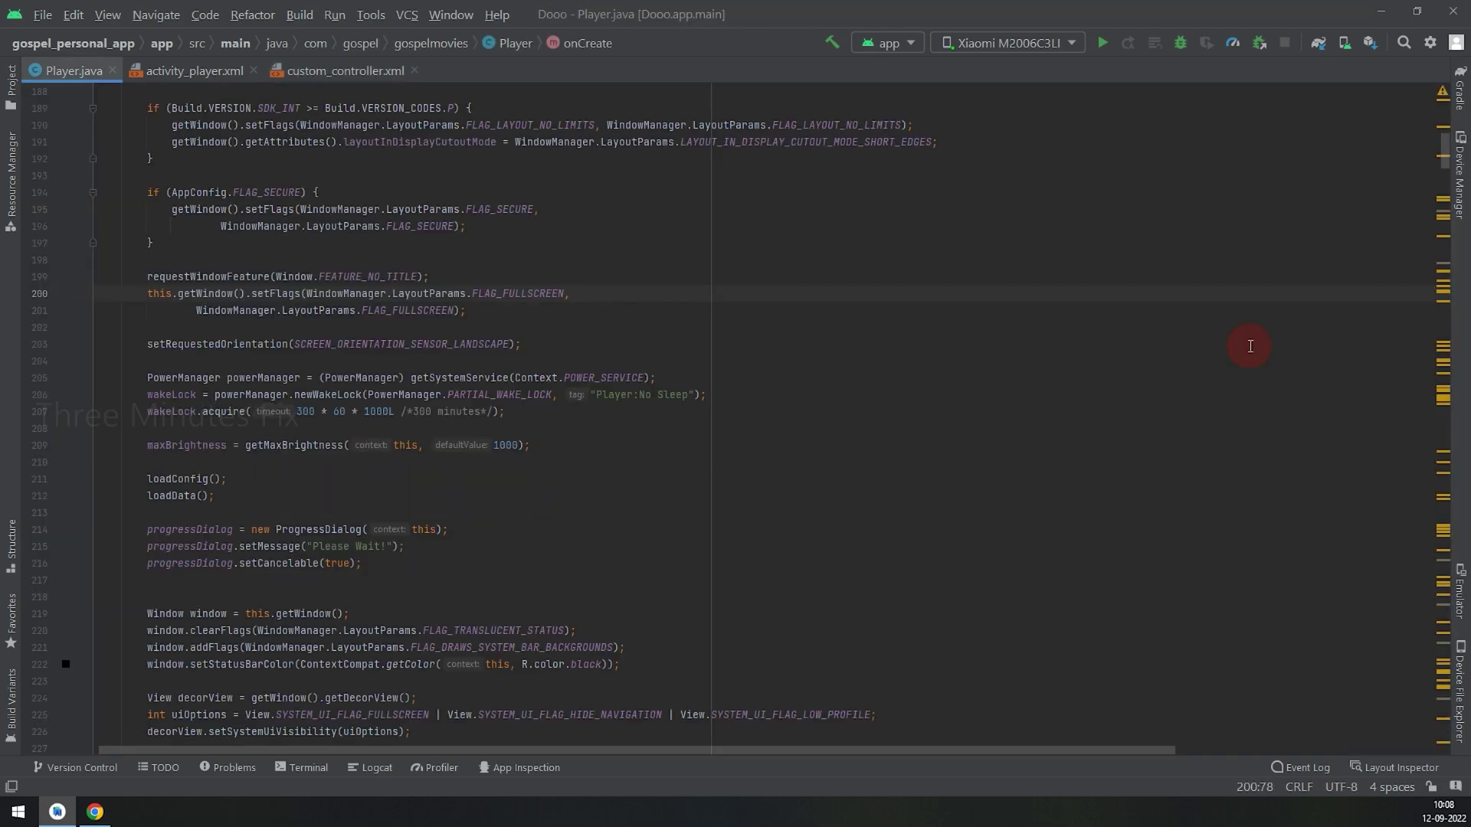
left_click_drag(1445, 147, 1440, 110)
left_click(183, 297)
type("Imageview")
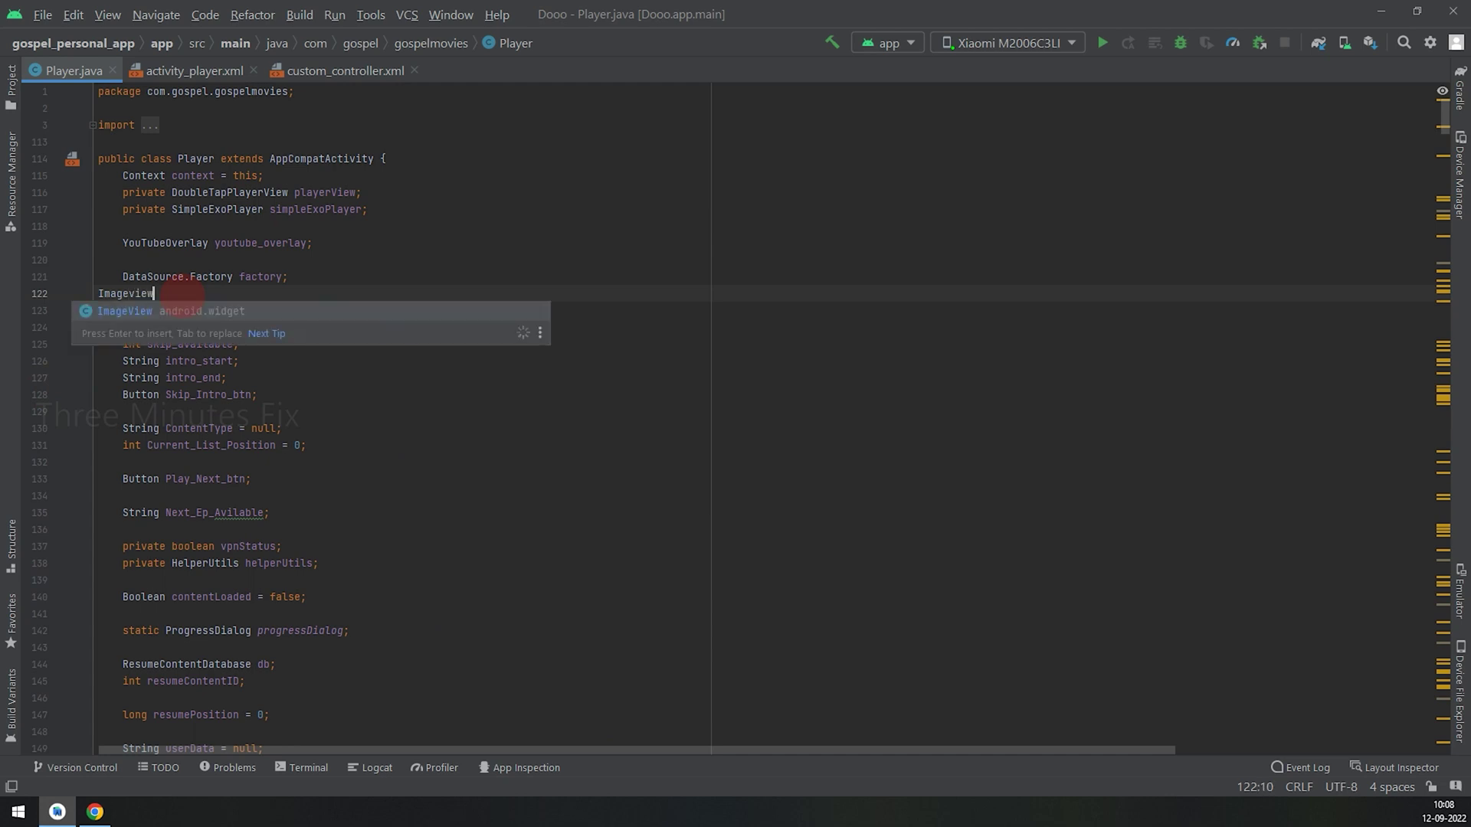
key("Return")
type("Caster =f")
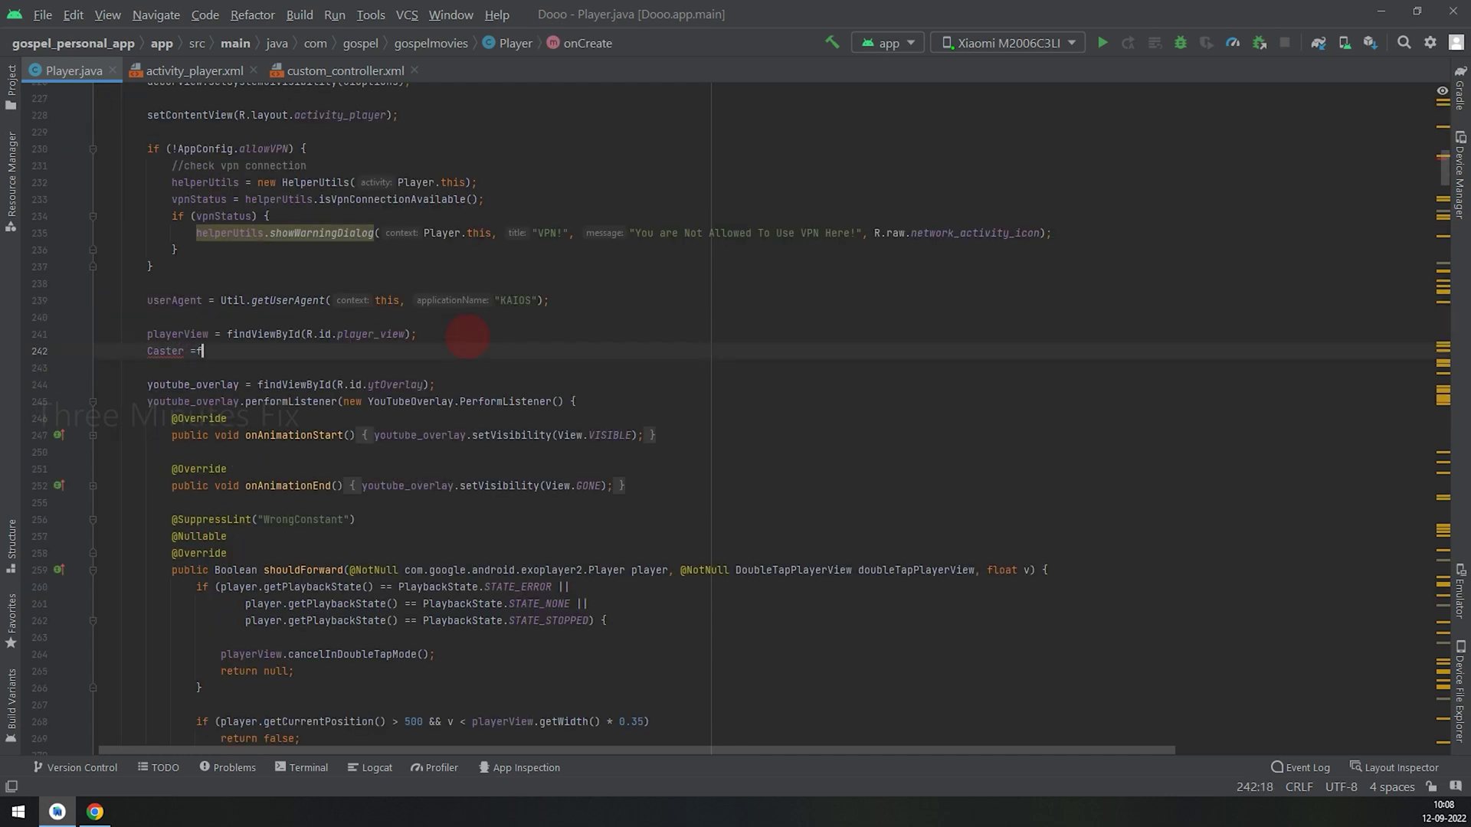
type("indVi")
key("Return")
type("R")
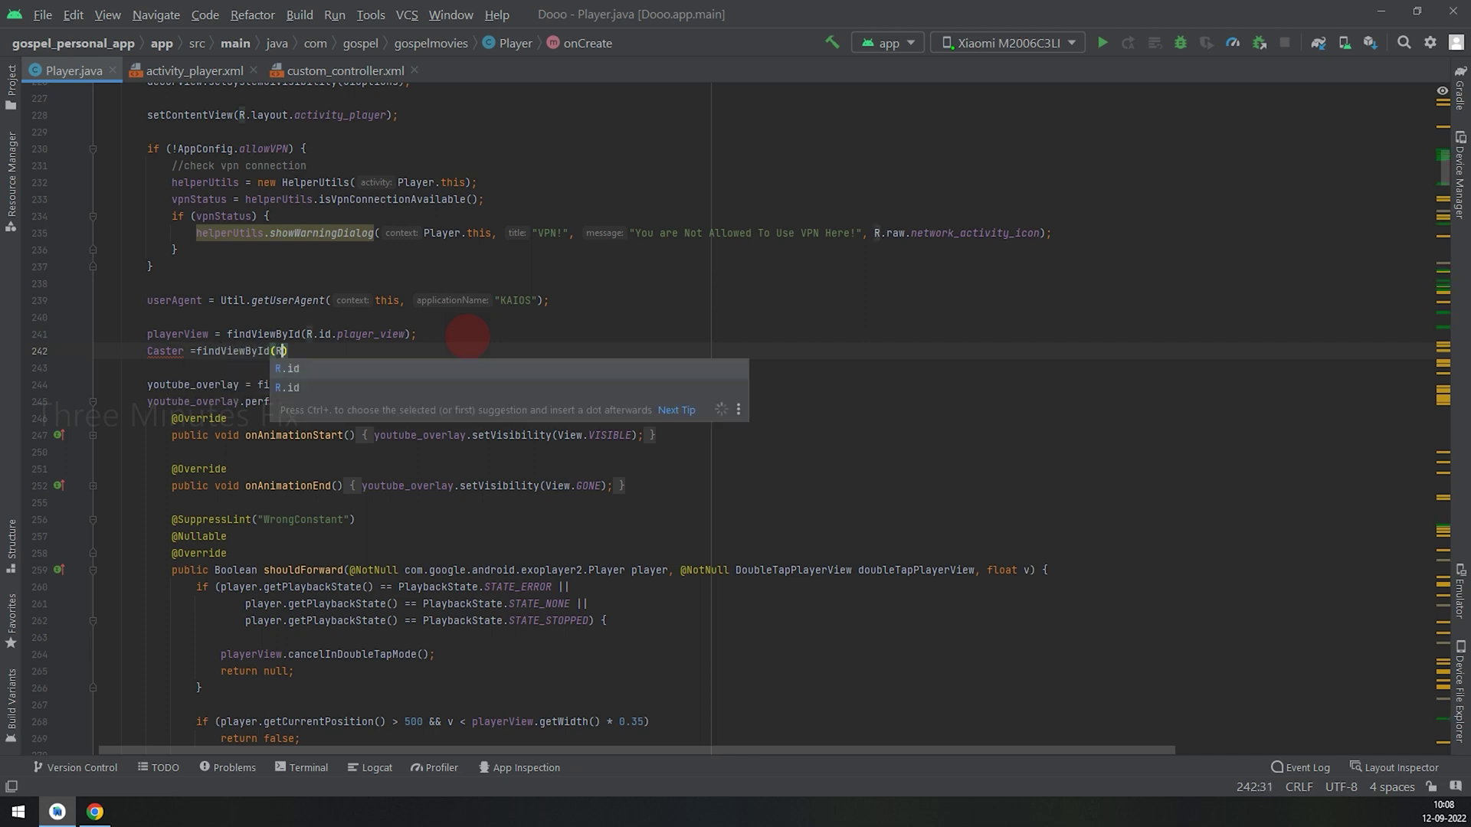
type(".id.")
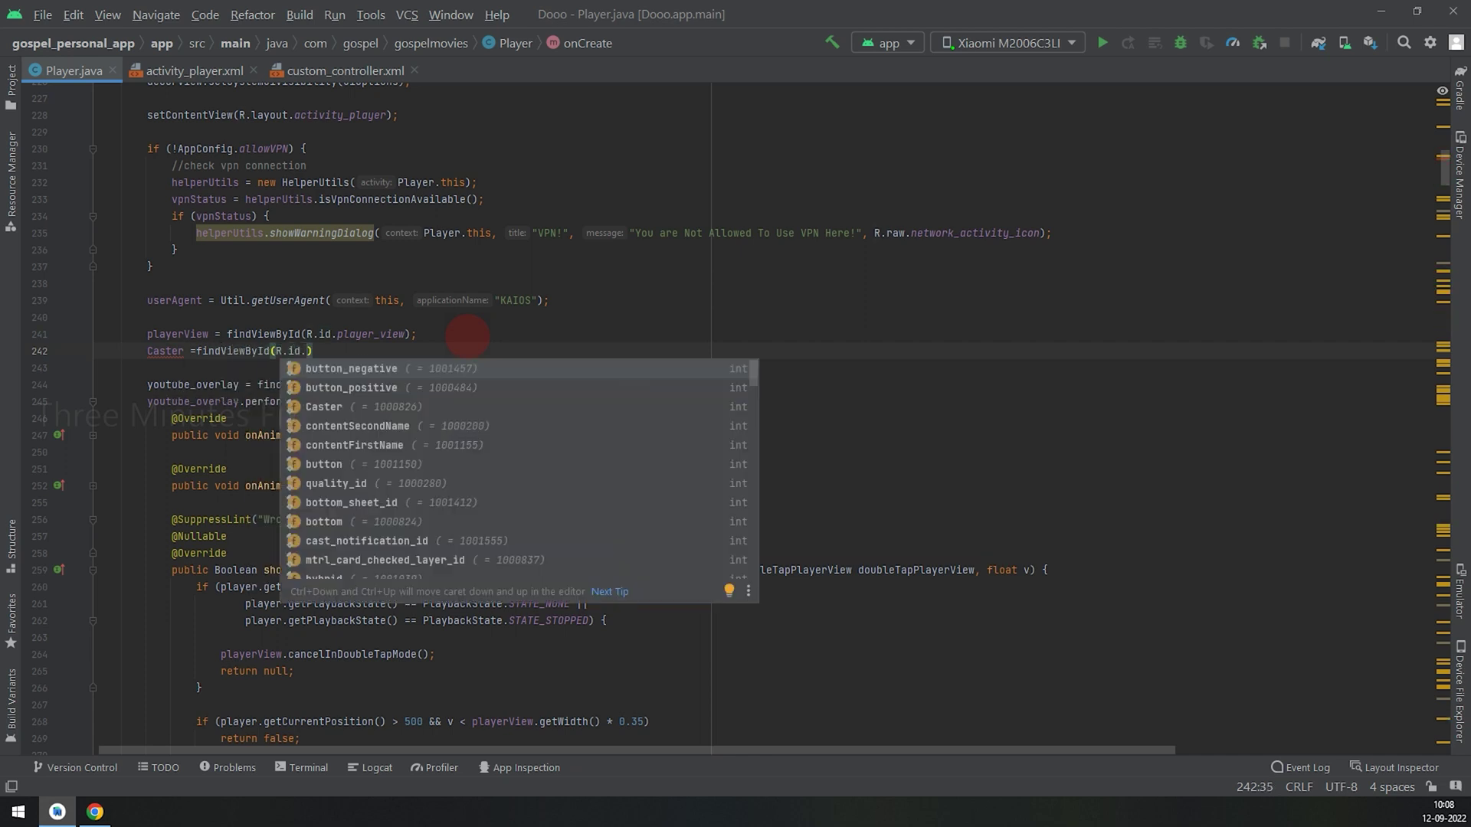
type("Cas")
key("Return")
type(";")
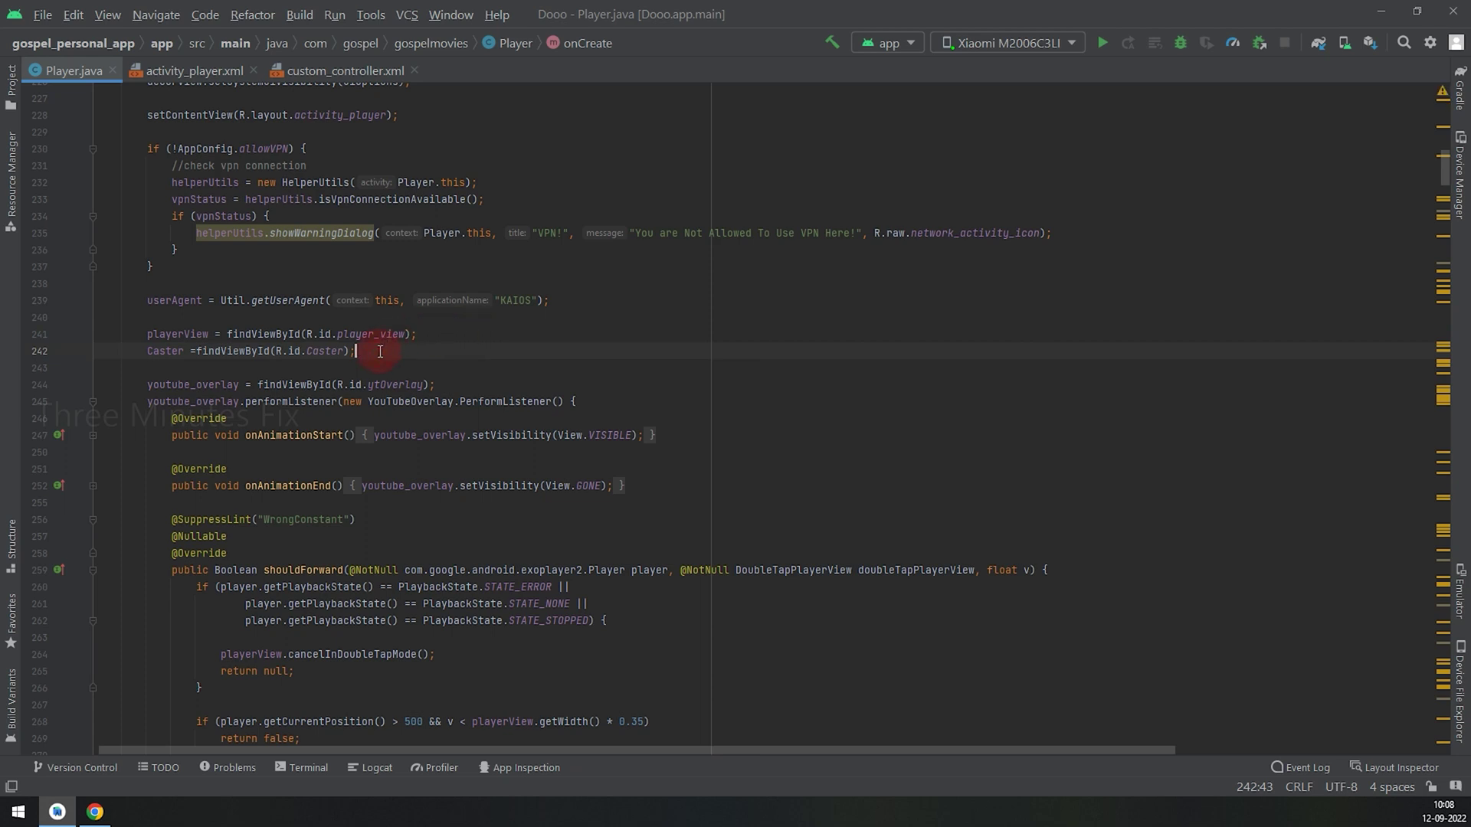
Add Caster.setOnClickListener(v -> { }) with an empty body below the Caster assignment.
key("Return")
type("C")
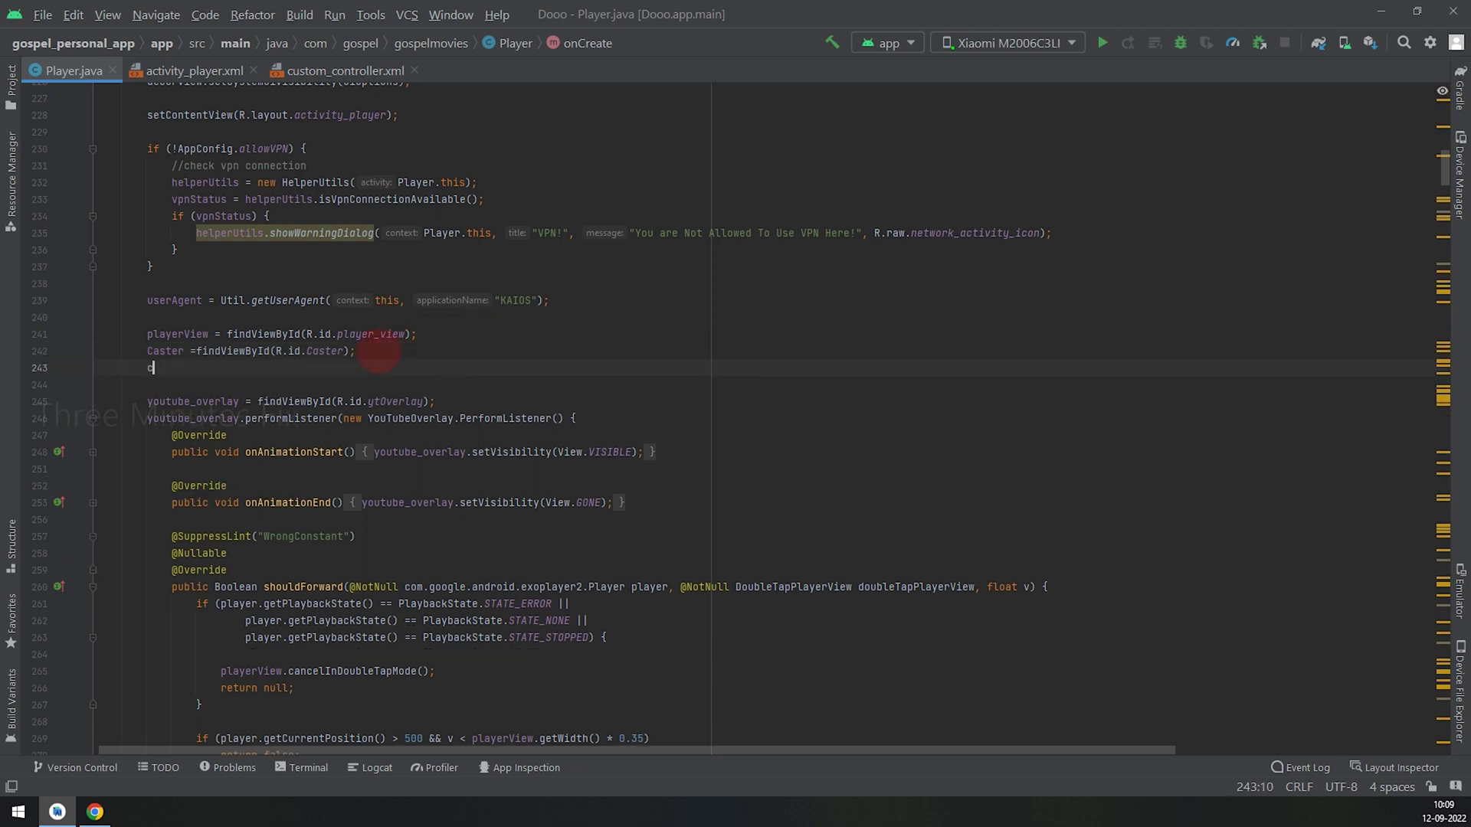
type("caster")
key("BackSpace")
key("BackSpace")
key("BackSpace")
type("Caster")
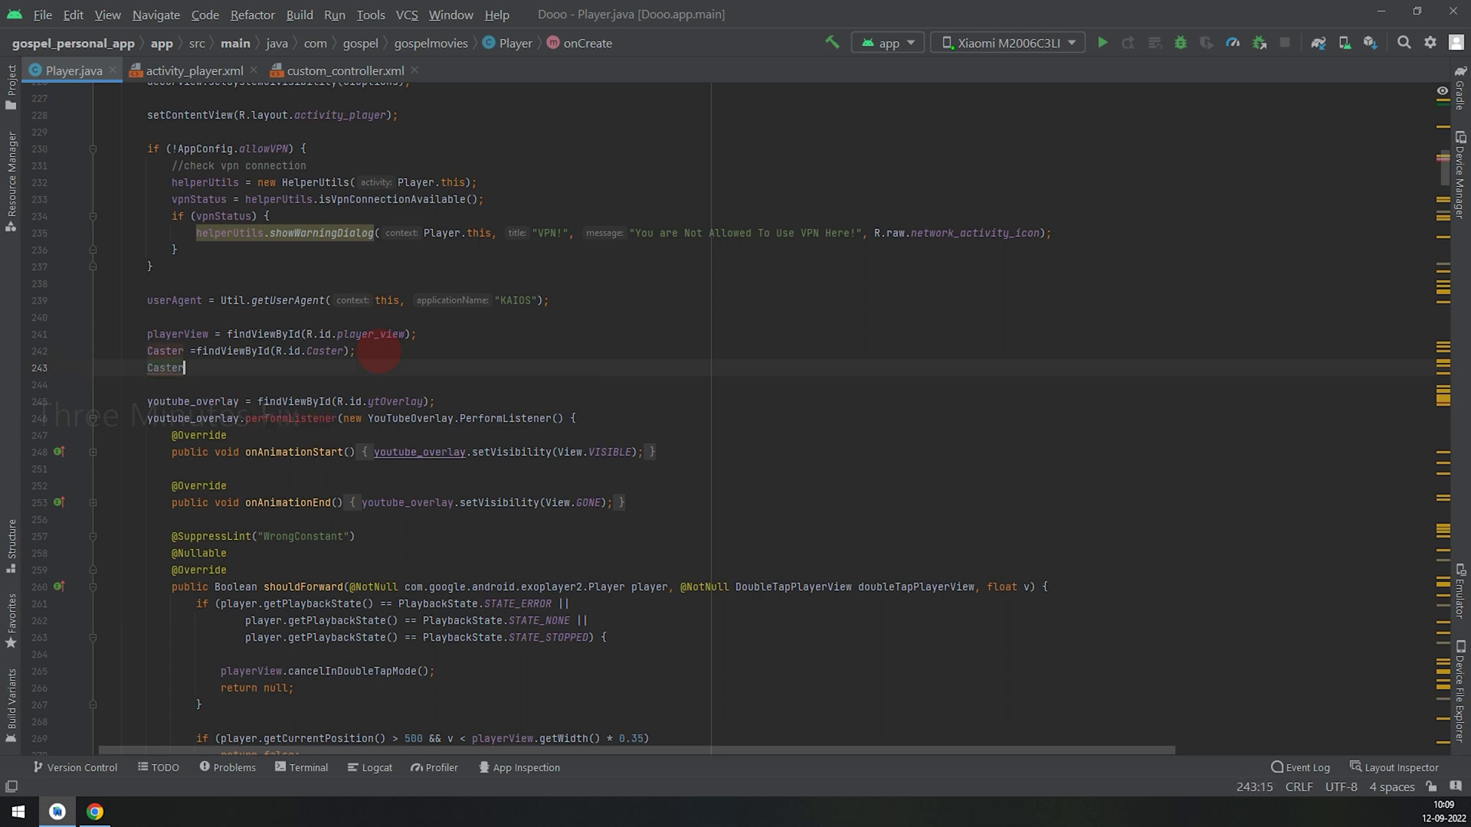
type(".seton")
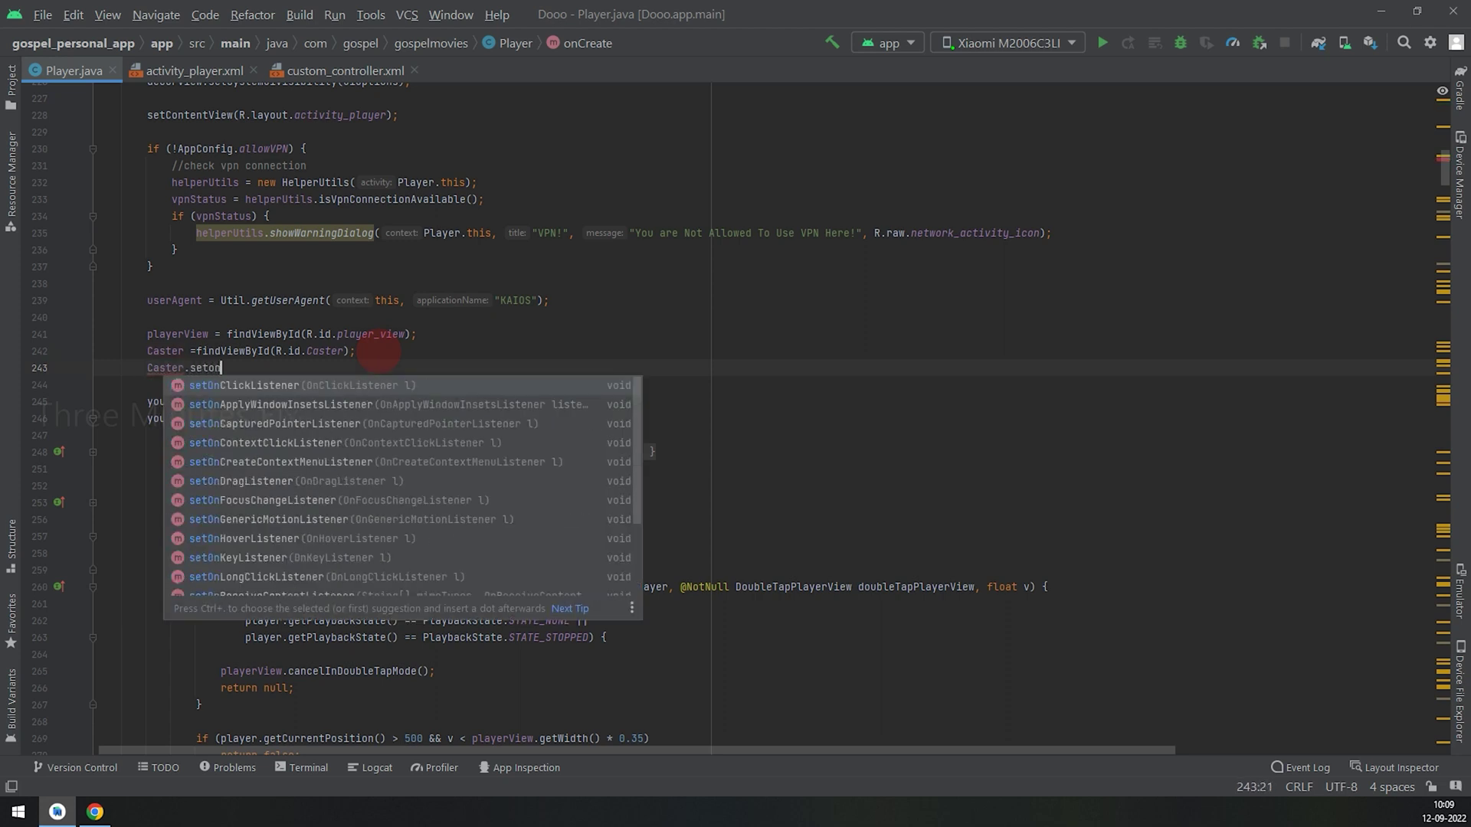
type("cl")
key("Return")
type("v -> );")
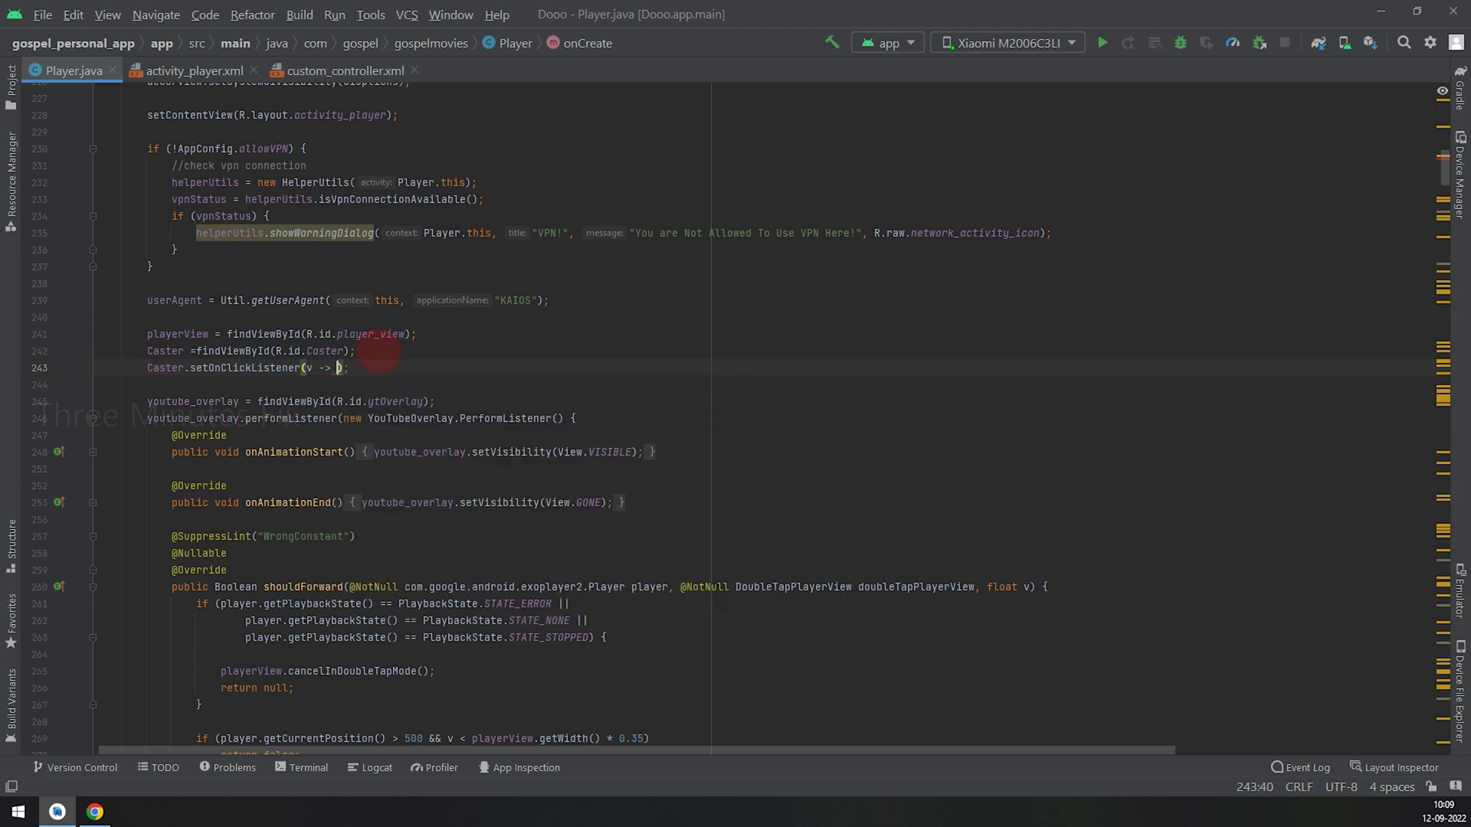
key("Return")
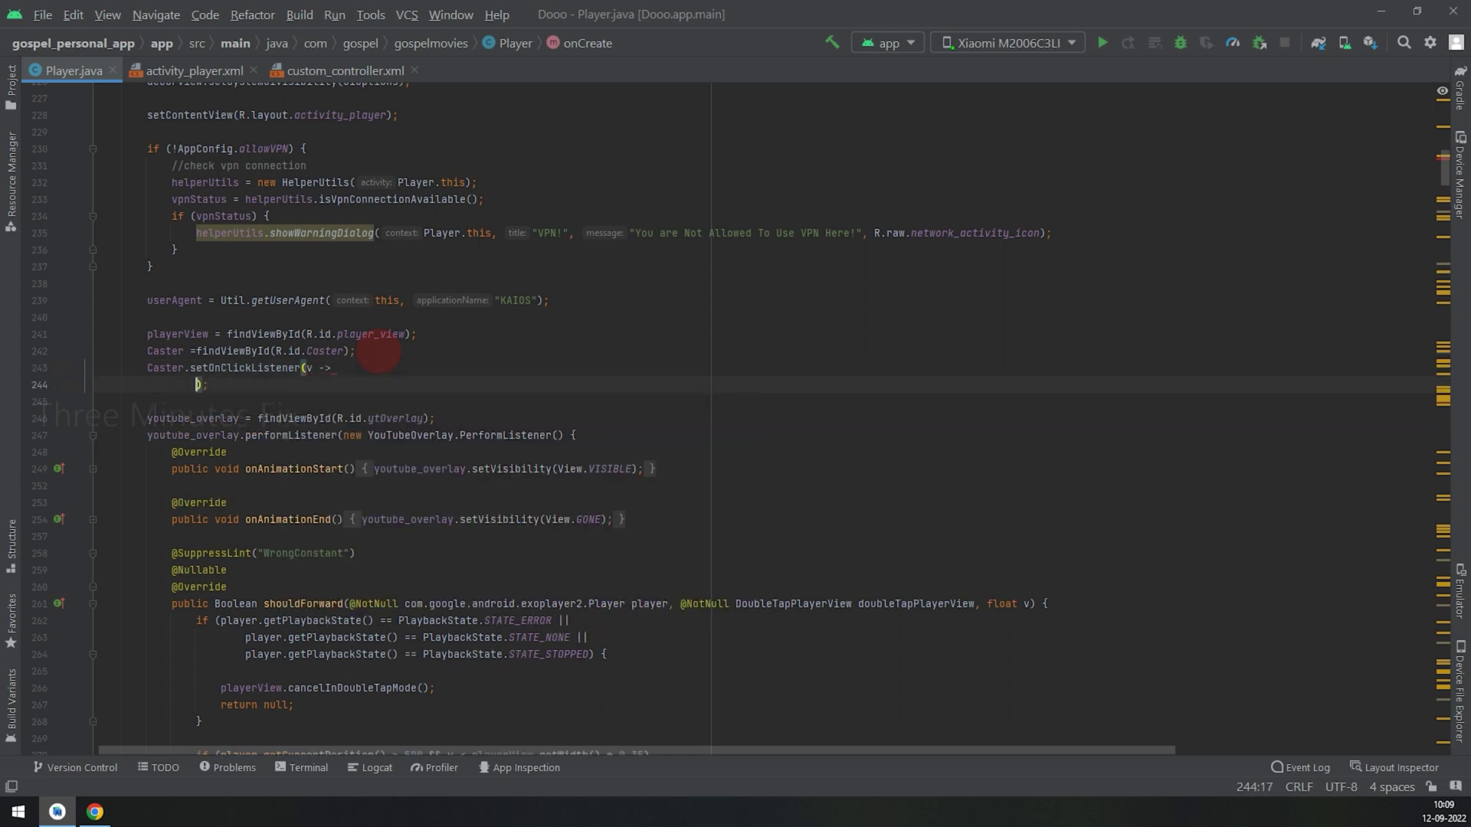
type("{")
key("Return")
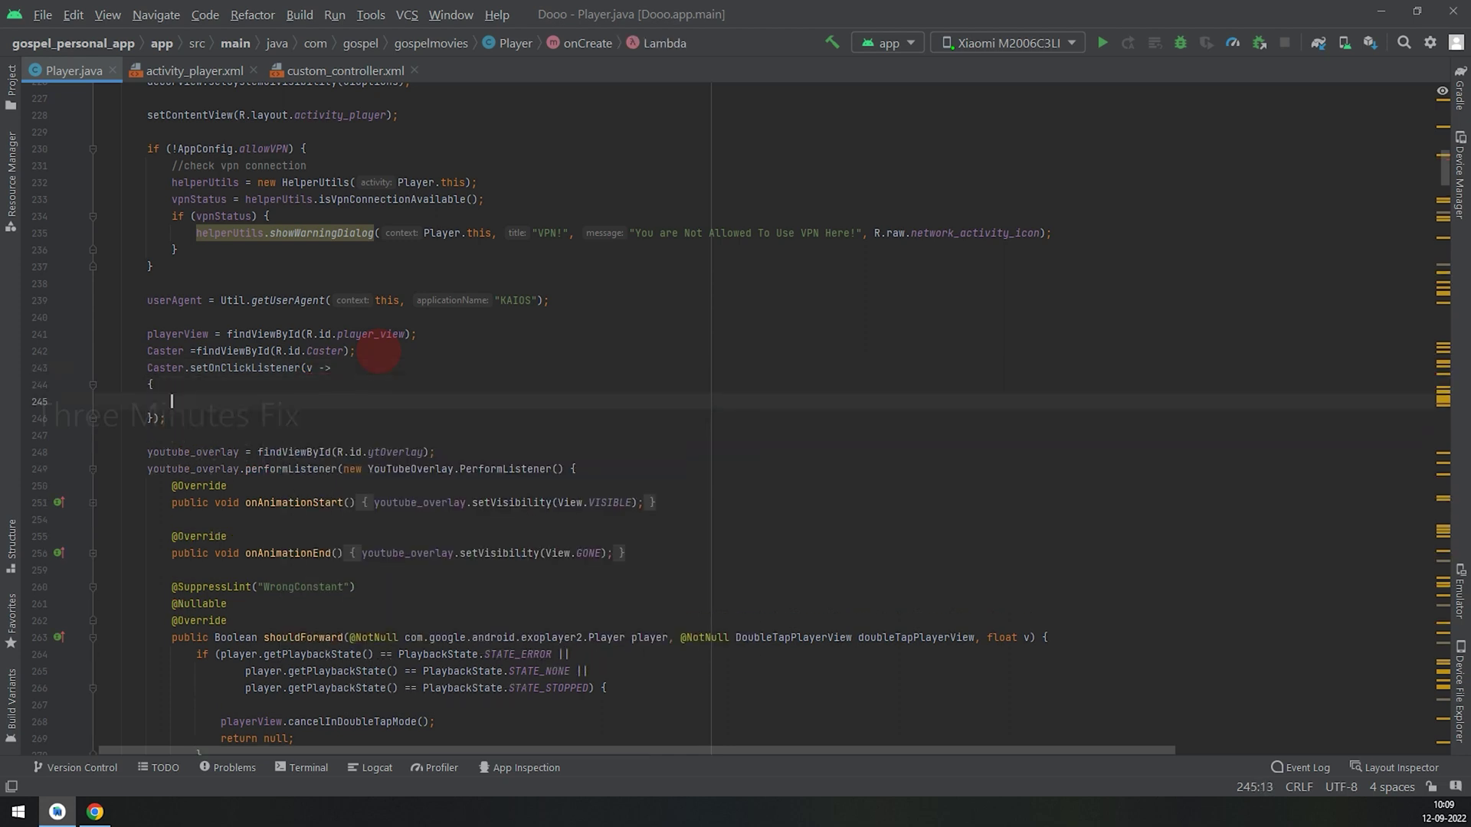
left_click(94, 812)
scroll(826, 437, "down", 4)
scroll(827, 442, "down", 2)
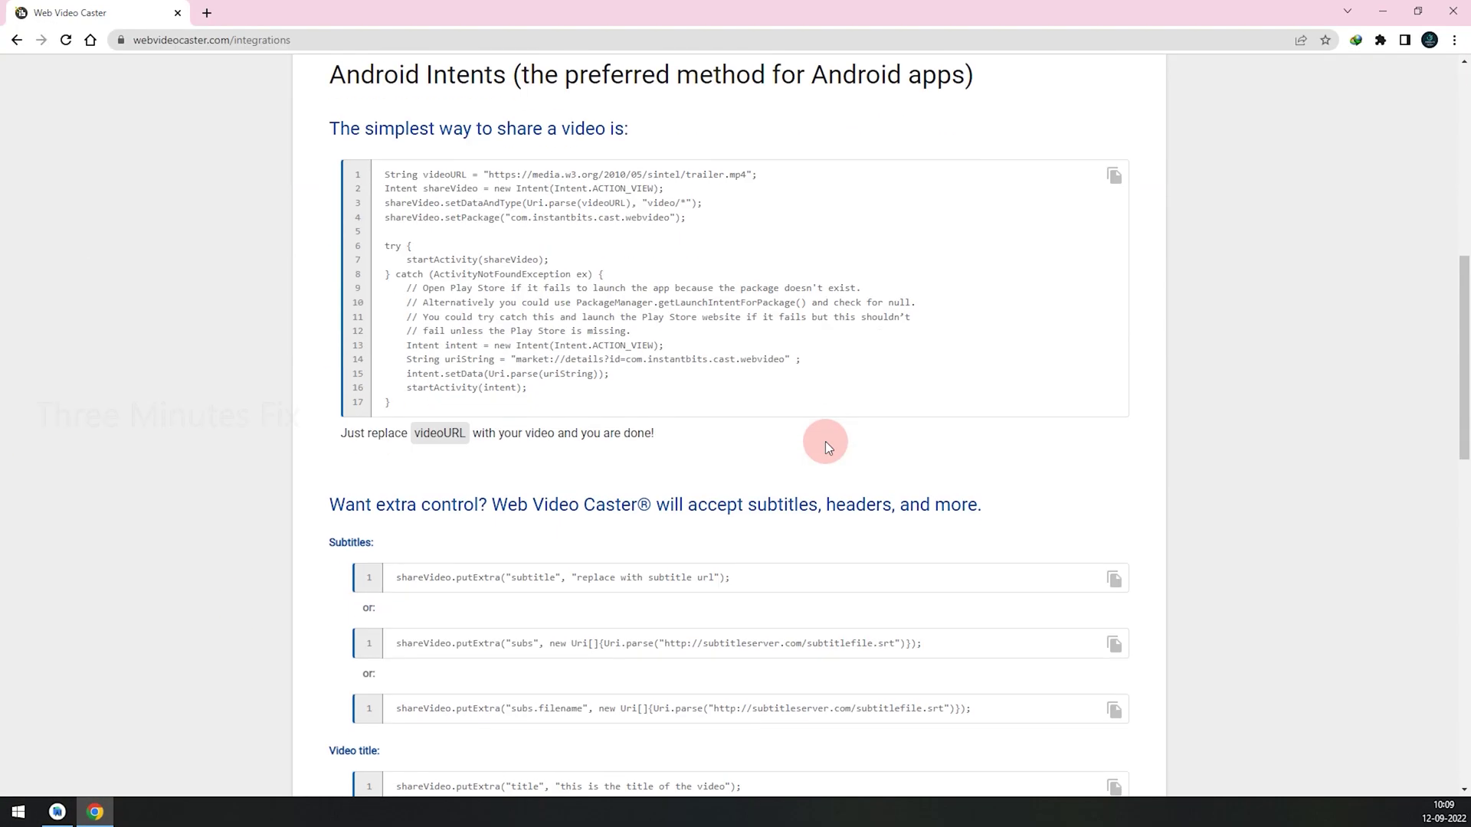
scroll(826, 441, "down", 4)
scroll(825, 442, "down", 3)
scroll(826, 442, "down", 1)
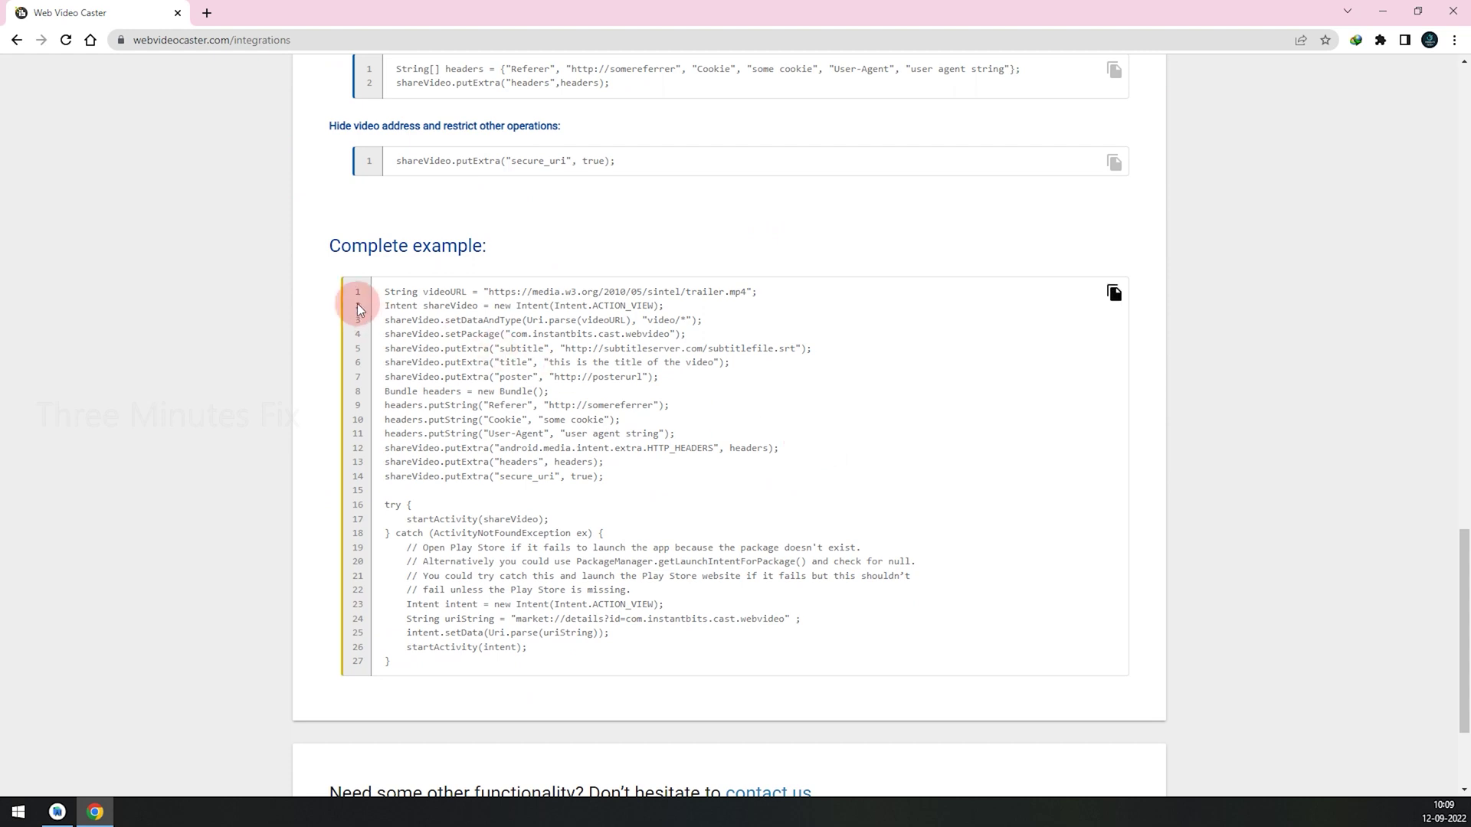
Copy the 'Complete example' Android Intent code from the integrations page.
mouse_move(385, 291)
left_mouse_down()
mouse_move(501, 622)
mouse_move(476, 666)
left_mouse_up()
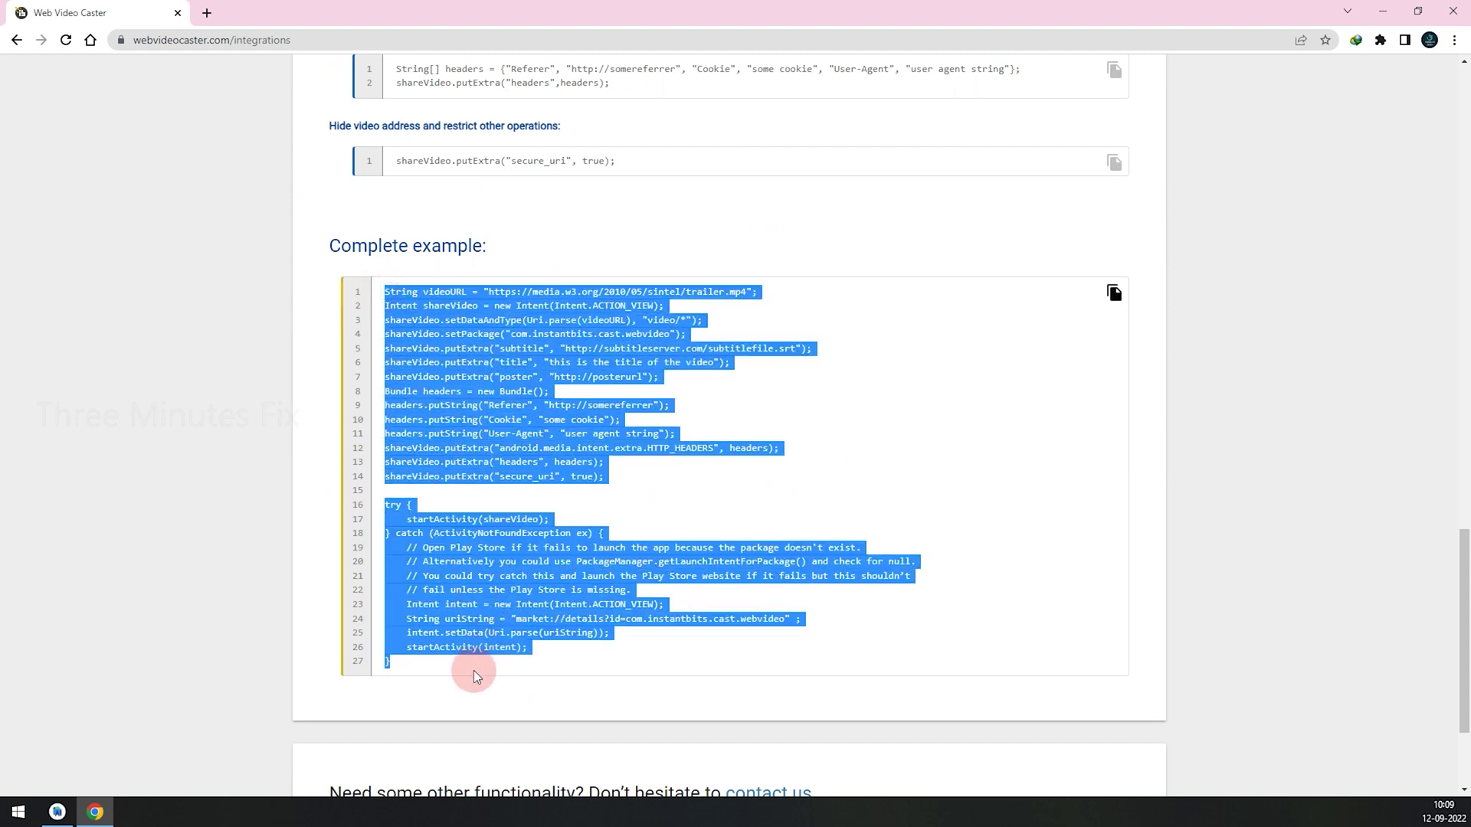
right_click(529, 449)
left_click(549, 457)
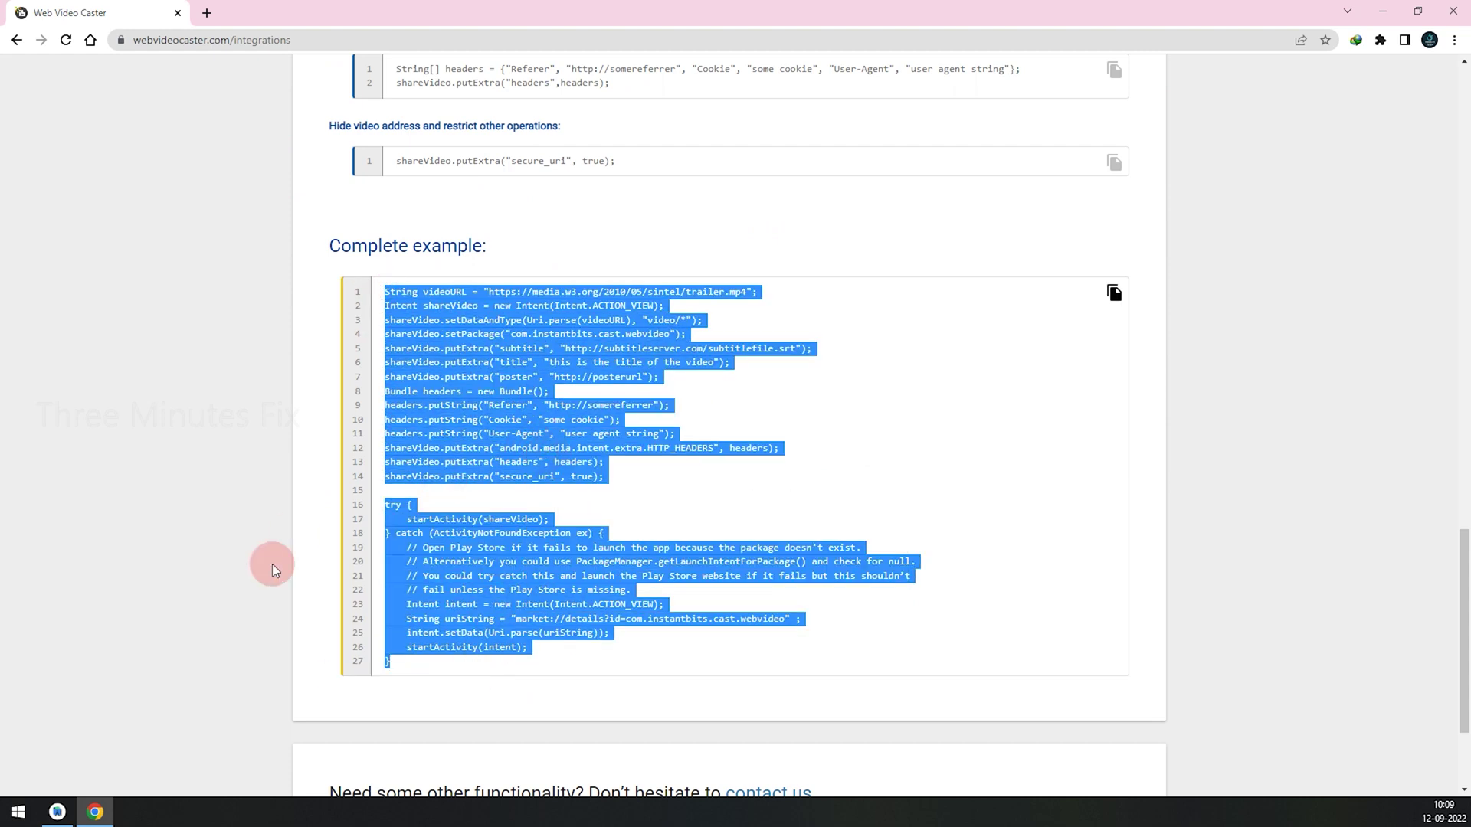
left_click(94, 812)
Paste the intent example into Caster's empty lambda and import ActivityNotFoundException.
left_click(202, 400)
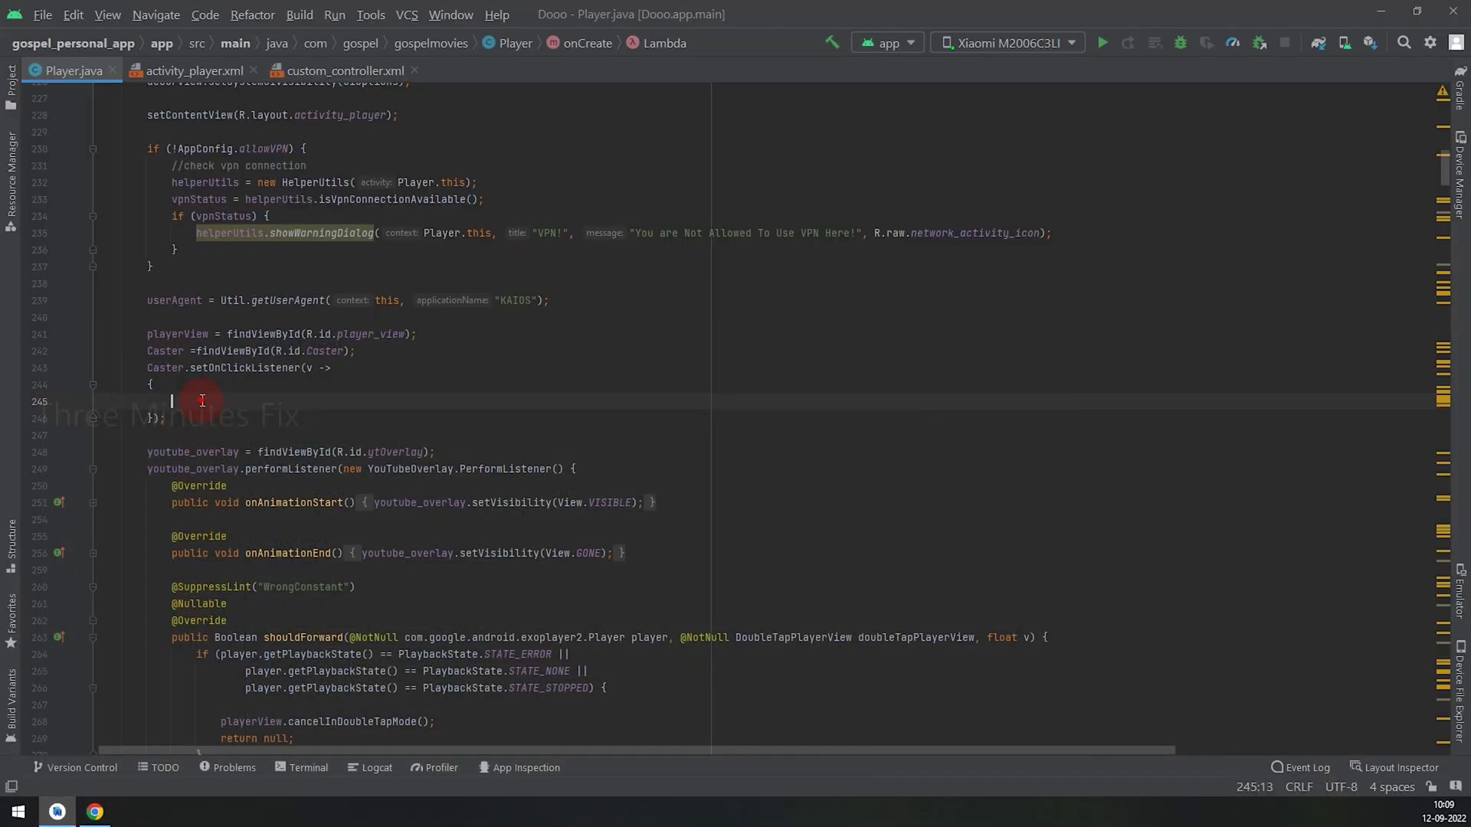
key("ctrl+v")
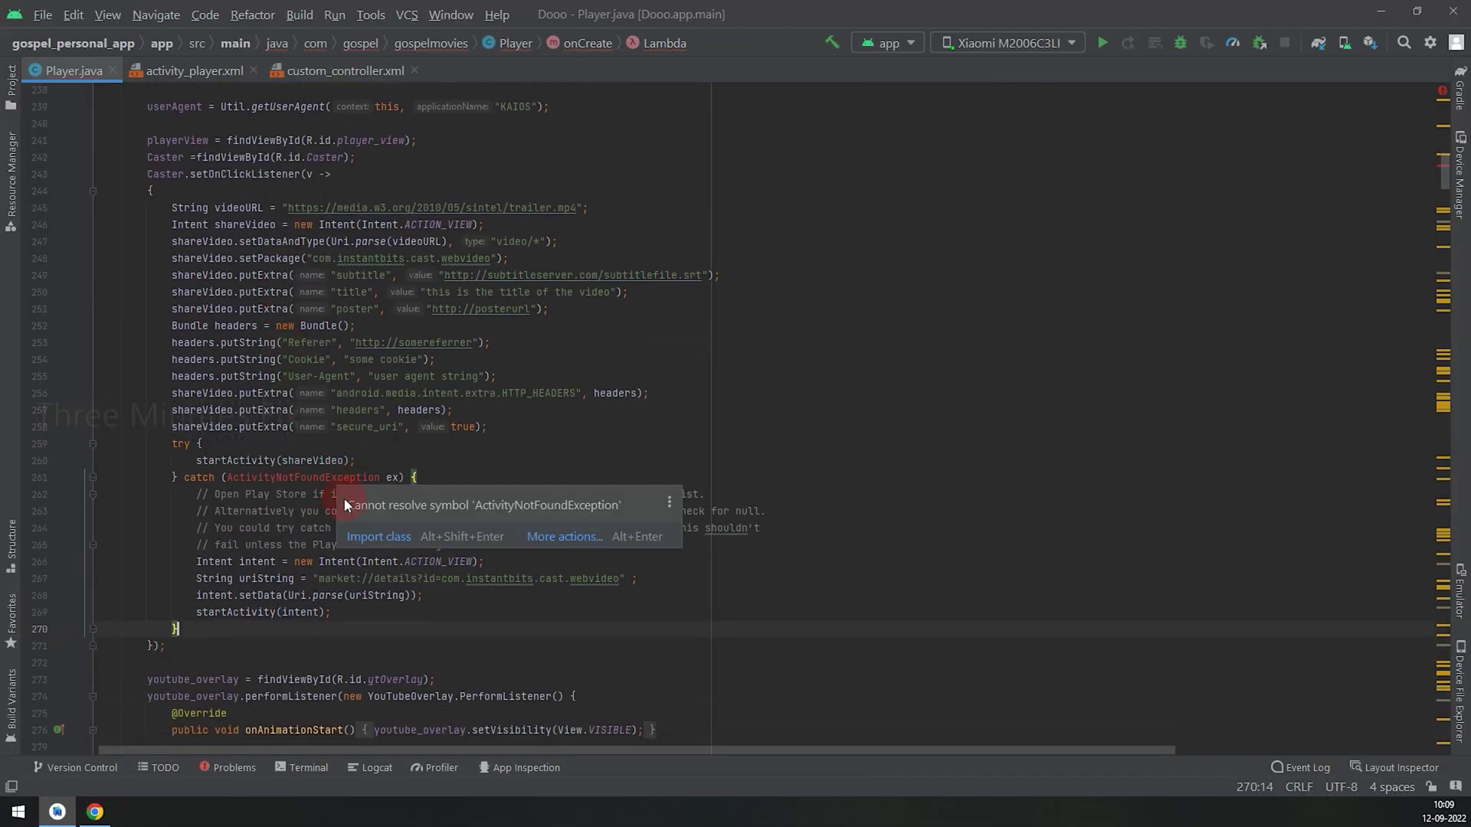
left_click(466, 459)
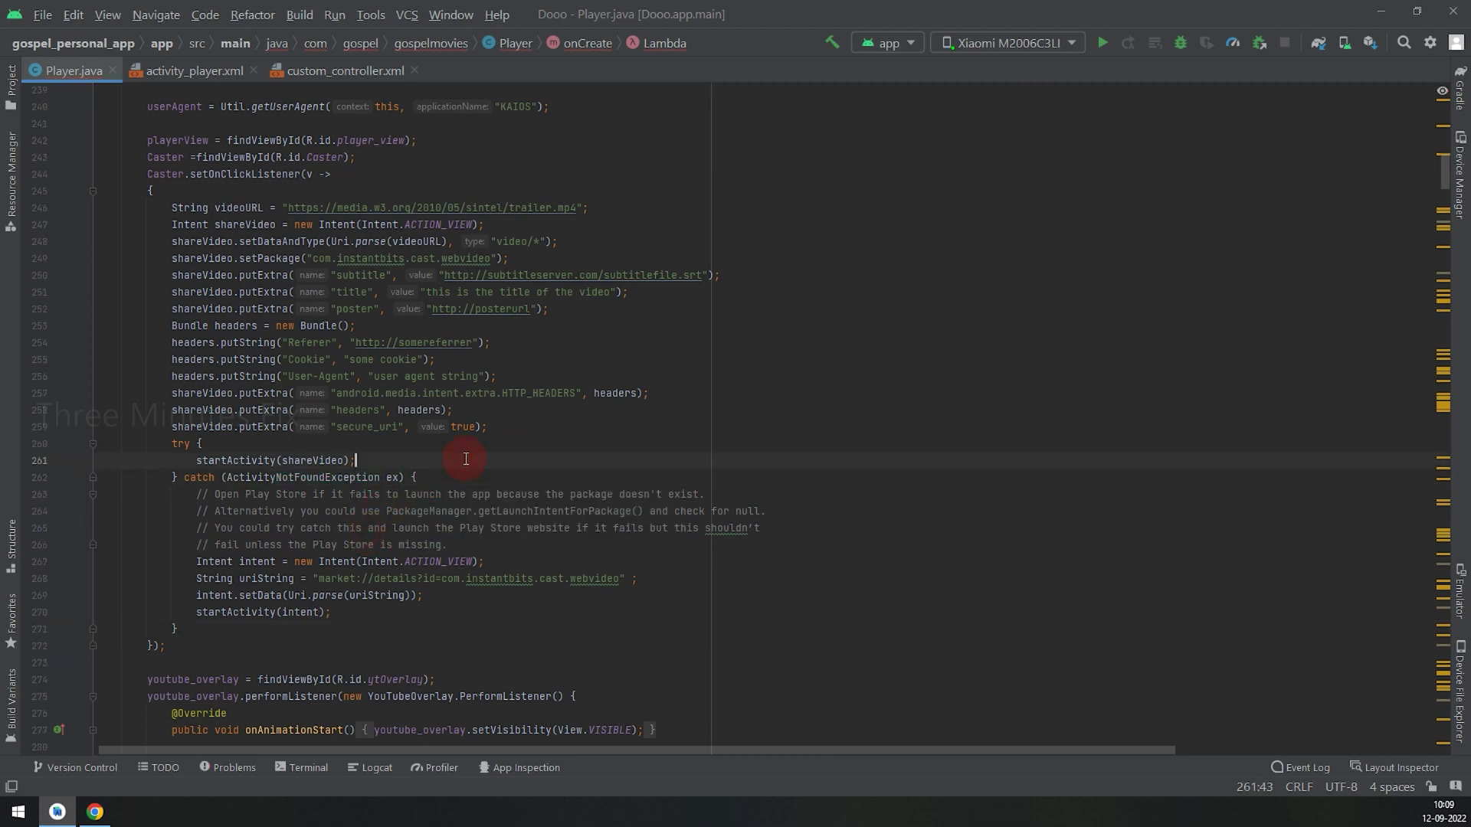
scroll(466, 460, "up", 2)
scroll(466, 461, "up", 1)
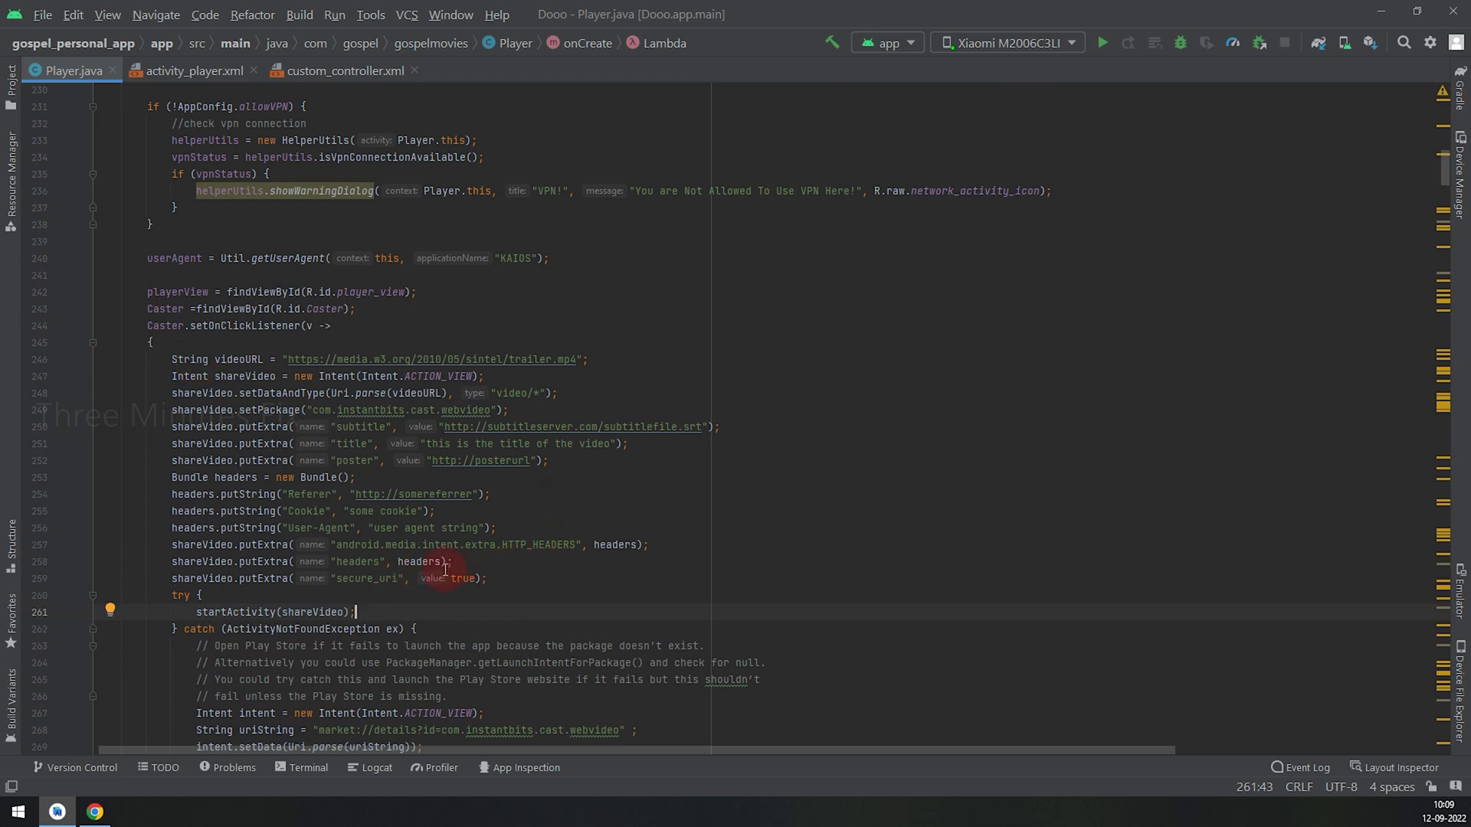
Delete the subtitle, title, poster and header extras and the sample trailer URL.
left_click_drag(456, 561, 294, 527)
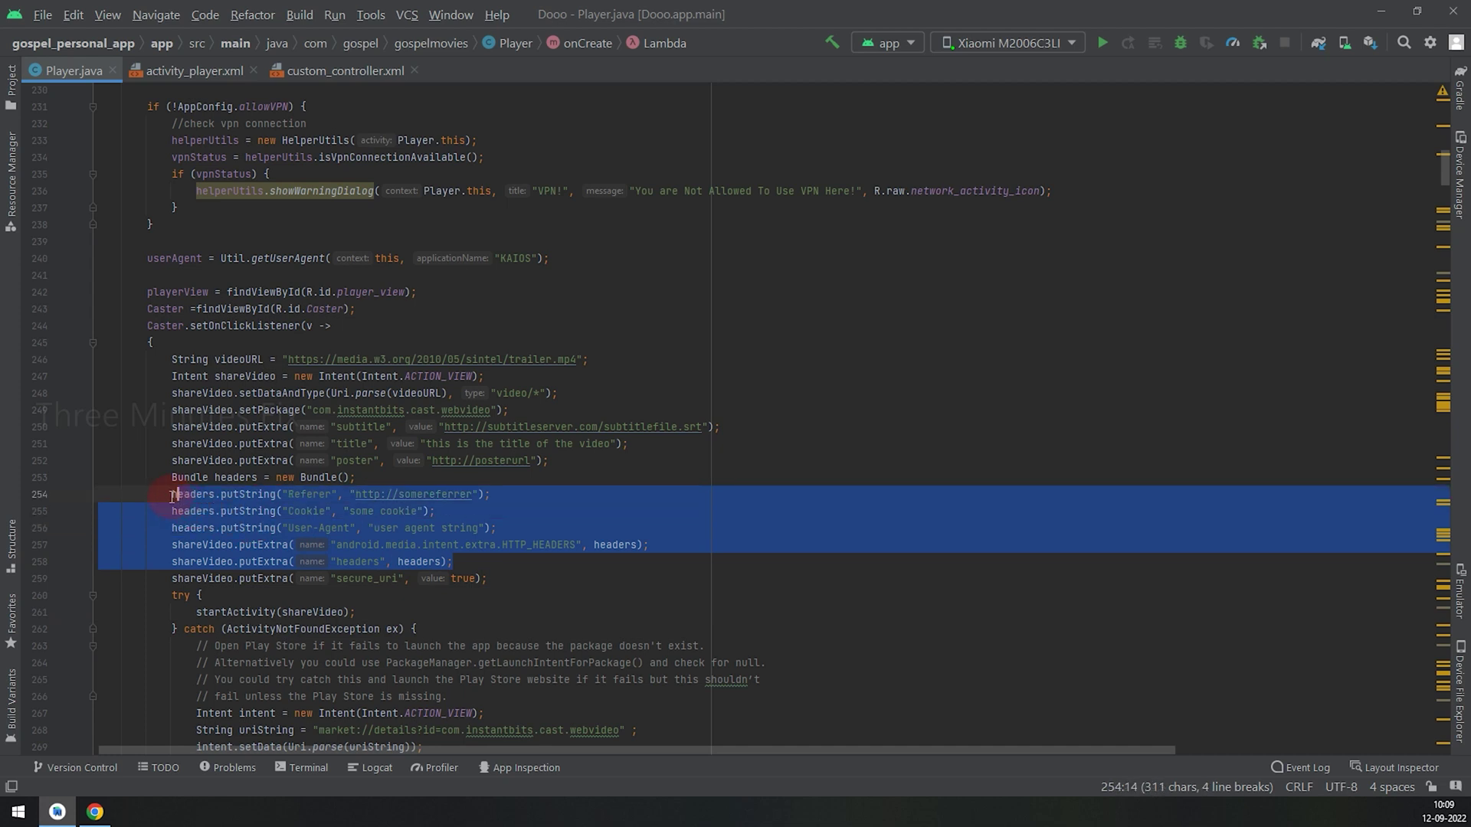
mouse_move(295, 528)
left_mouse_down()
mouse_move(166, 494)
mouse_move(165, 430)
left_mouse_up()
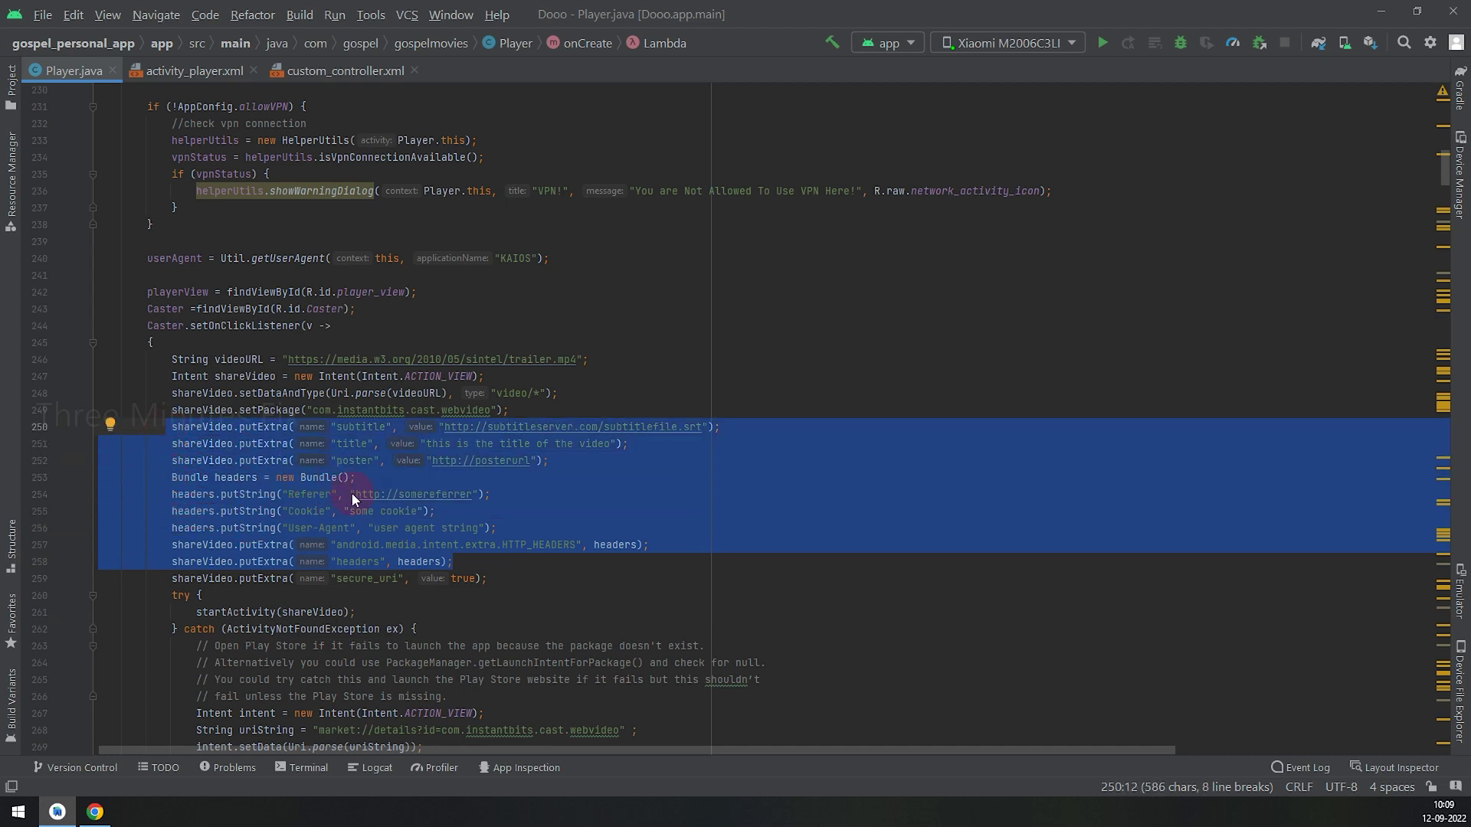
key("Delete")
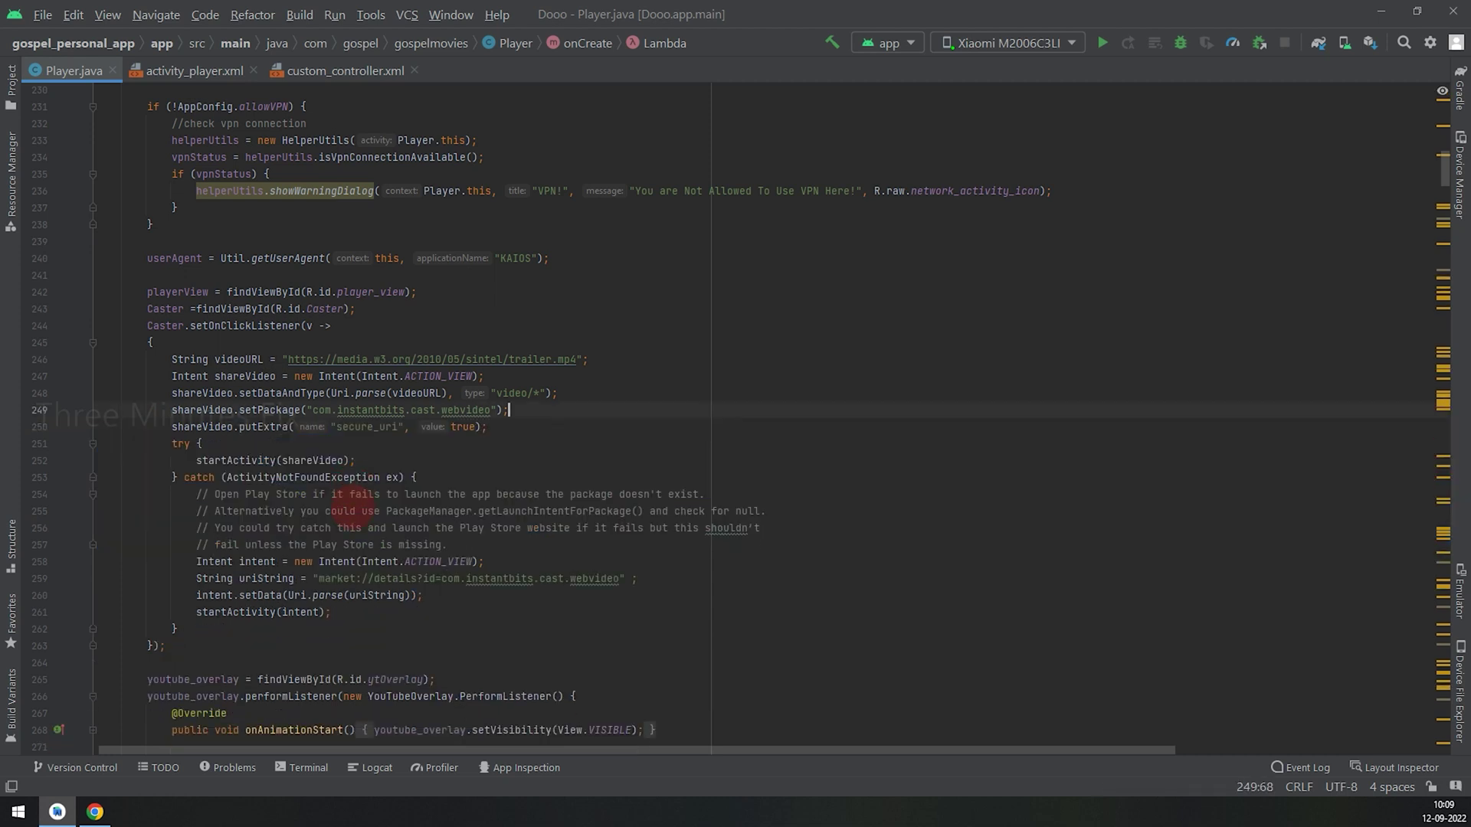
double_click(506, 393)
left_click_drag(580, 360, 282, 359)
key("Delete")
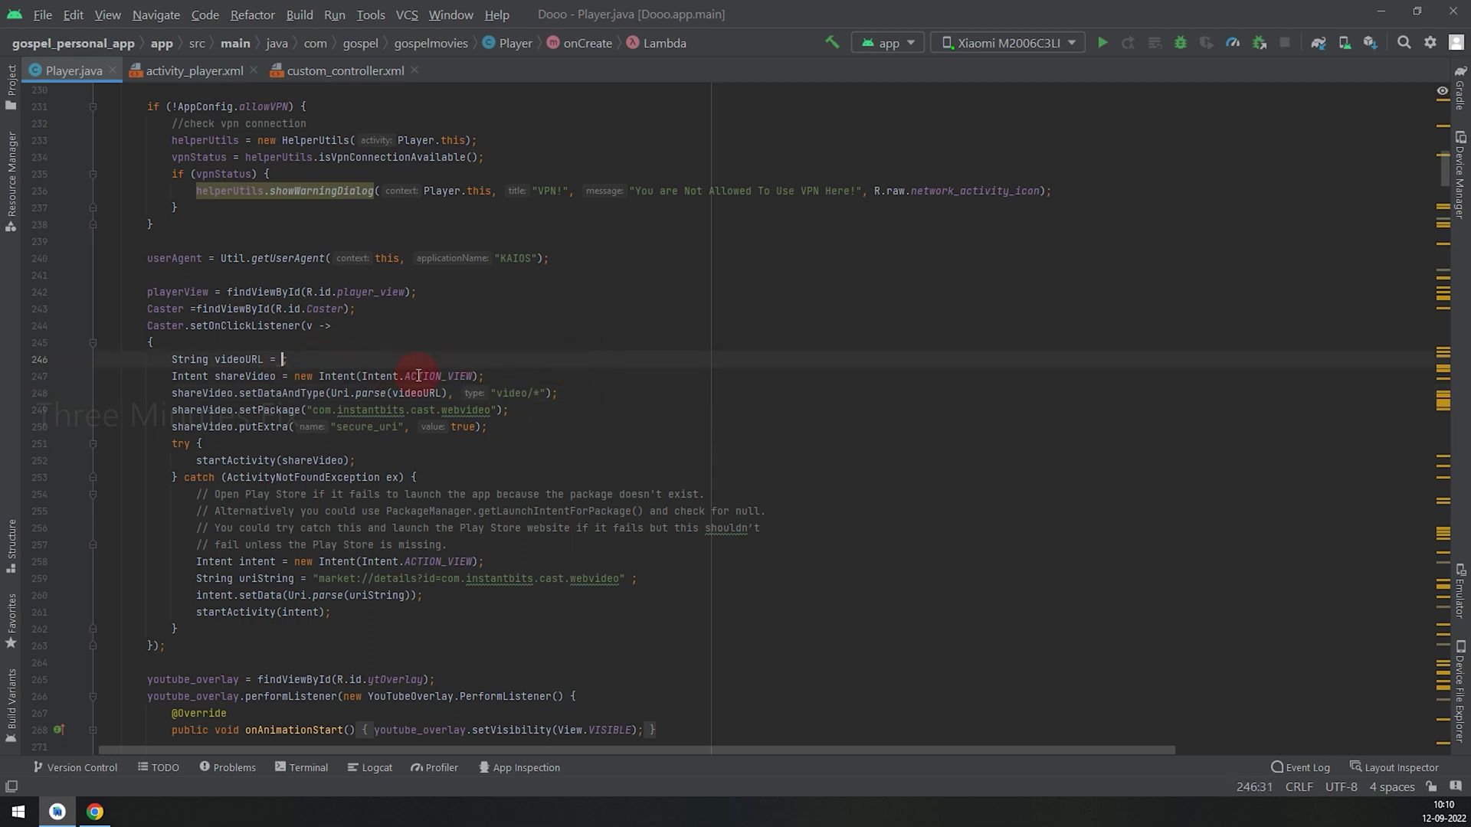
type("cp")
Use cpUrl as the video URL, comment the secure_uri line, and run 'app'.
key("Return")
double_click(297, 360)
scroll(484, 461, "down", 1)
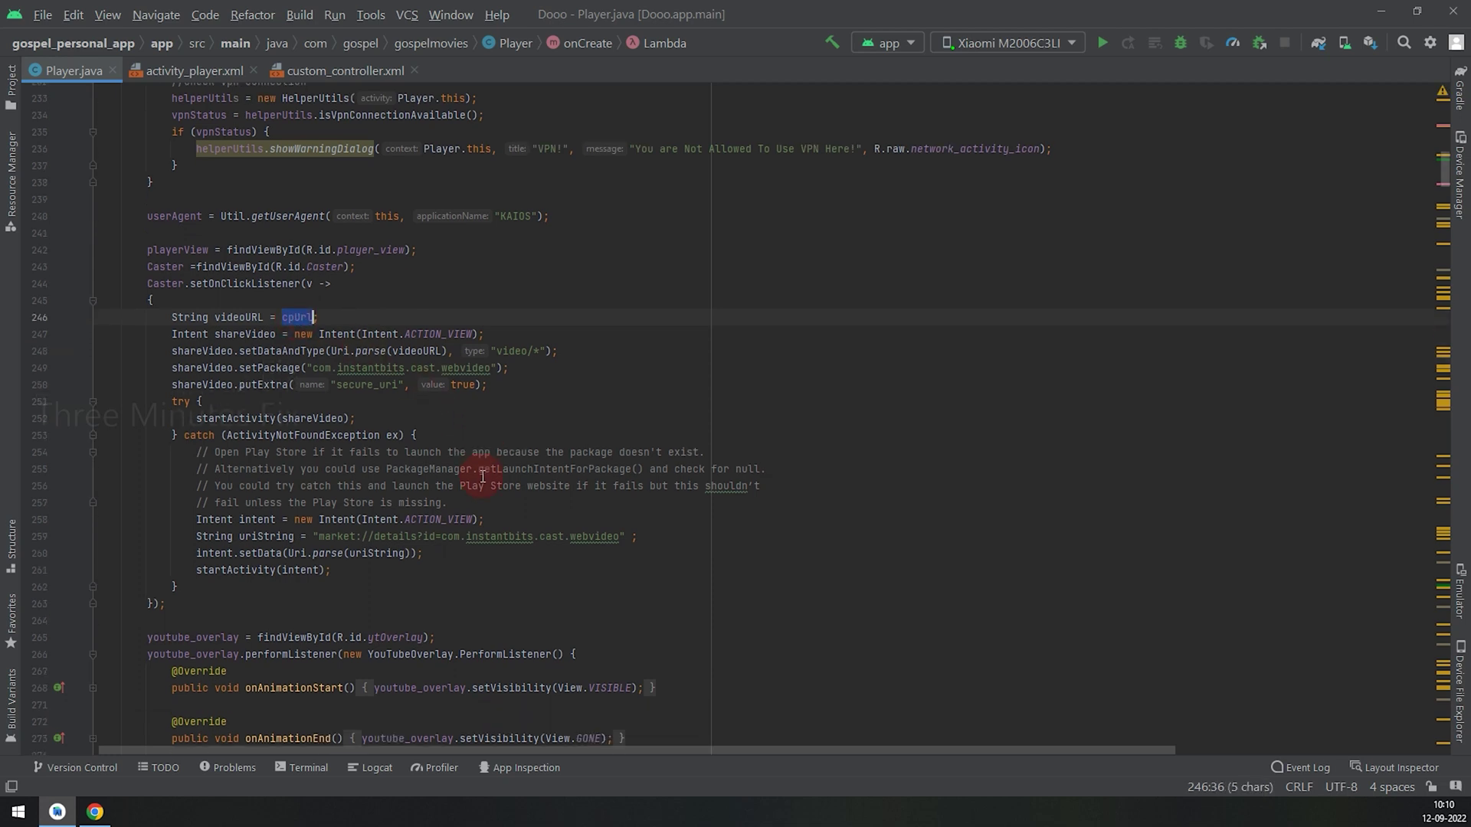
left_click(506, 532)
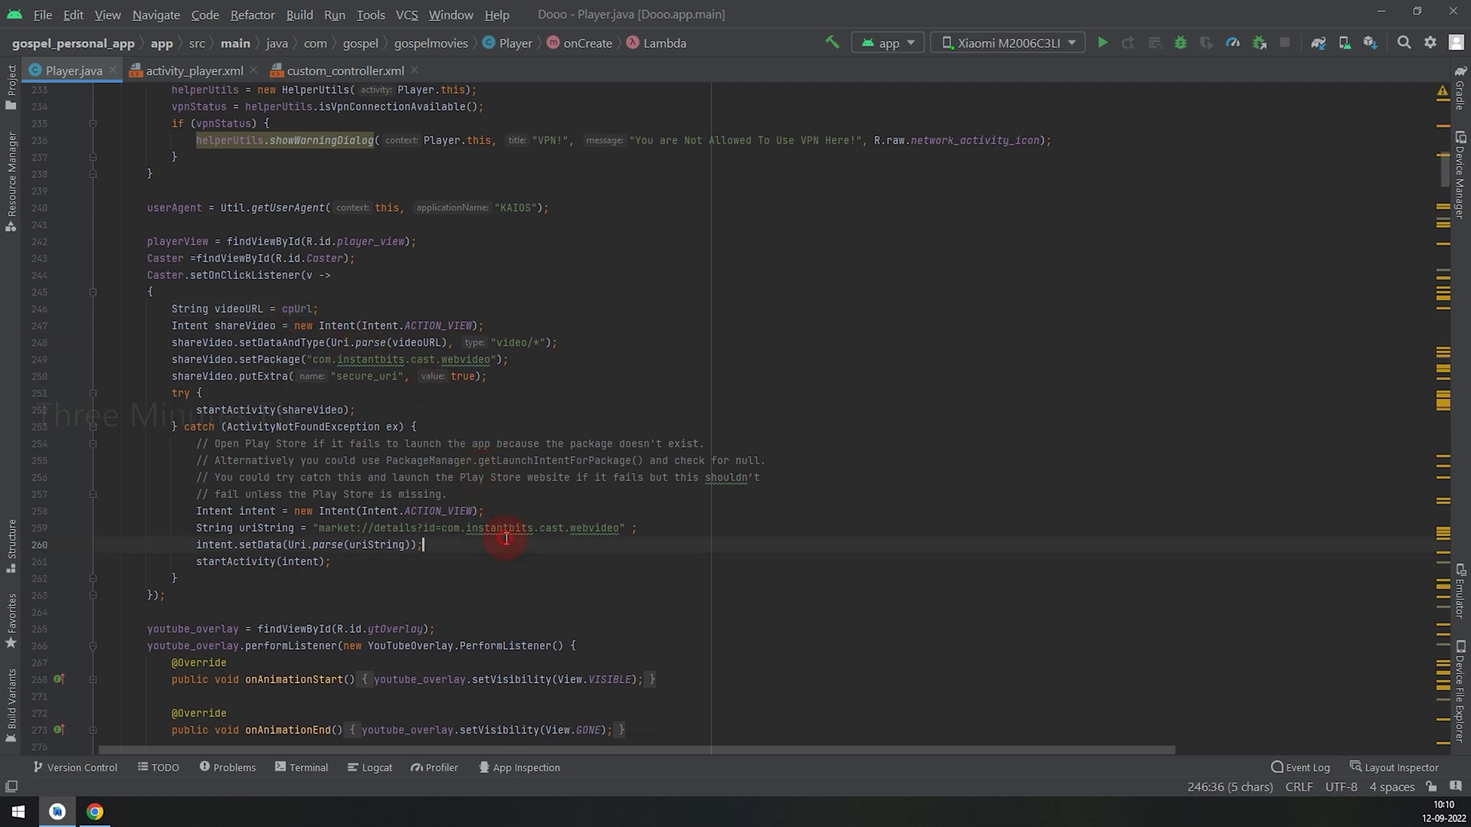
double_click(585, 528)
left_click(345, 394)
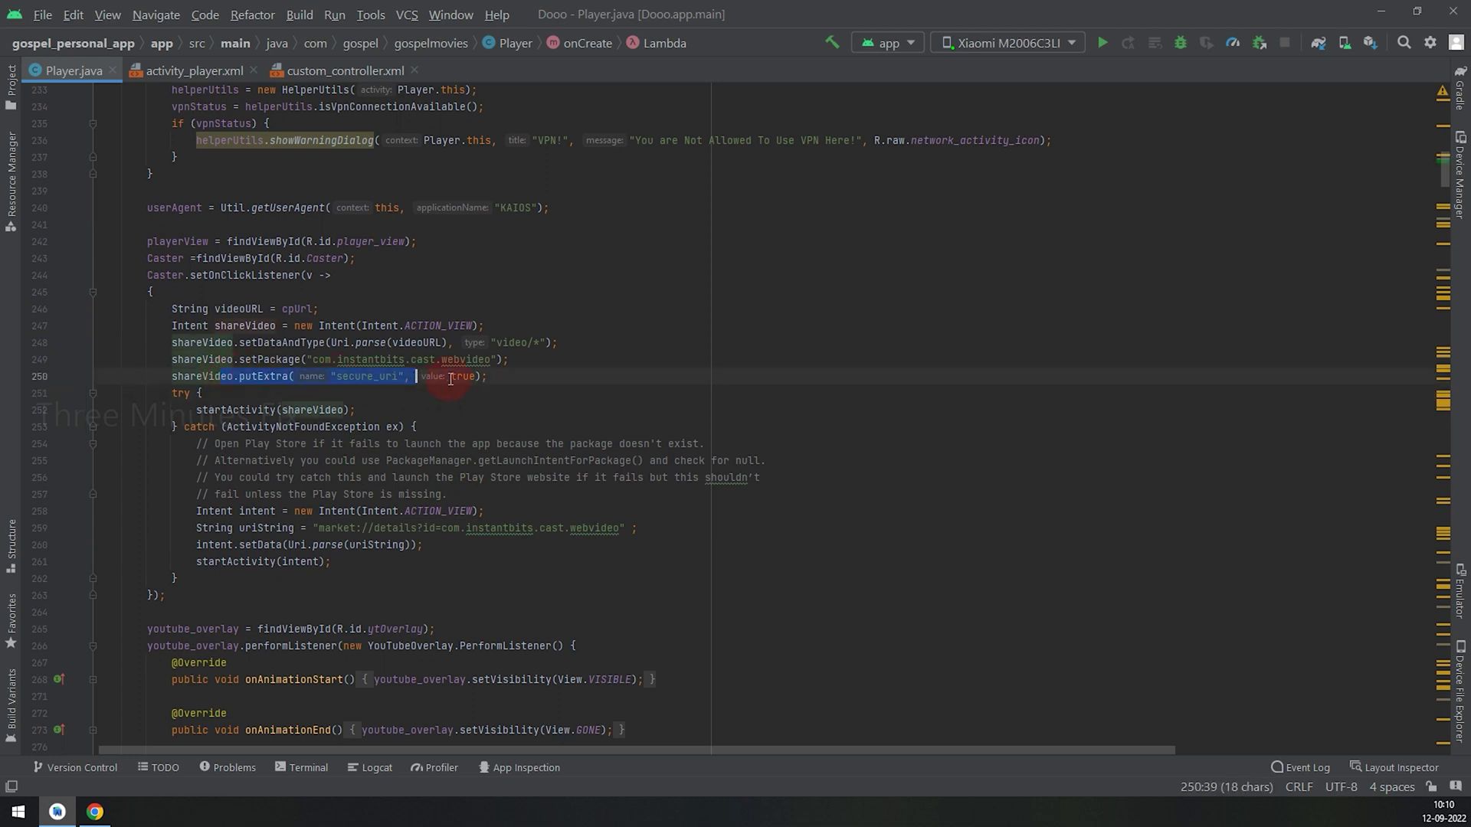
left_click_drag(222, 376, 485, 375)
left_click(484, 376)
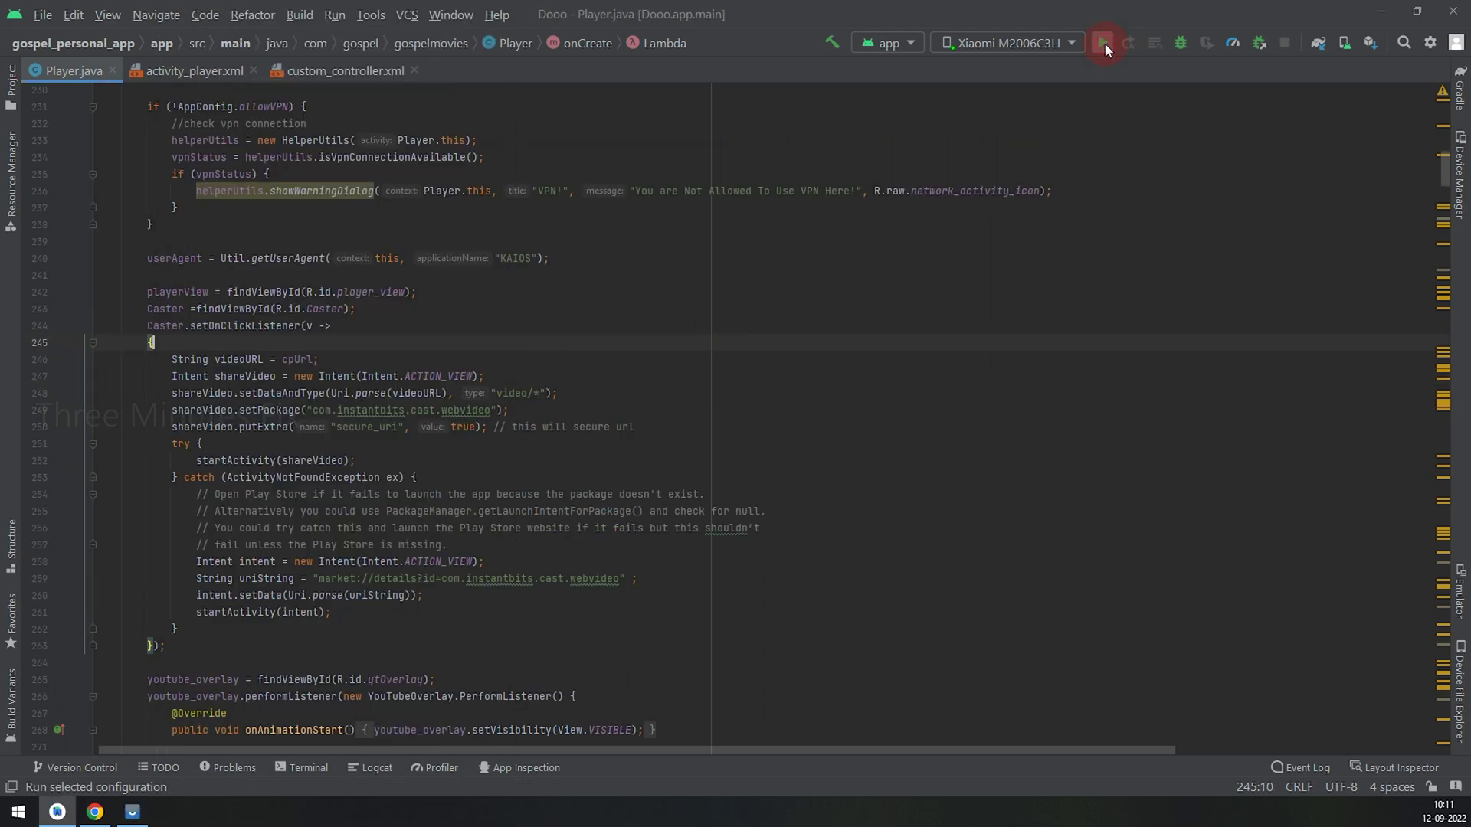
left_click(1103, 42)
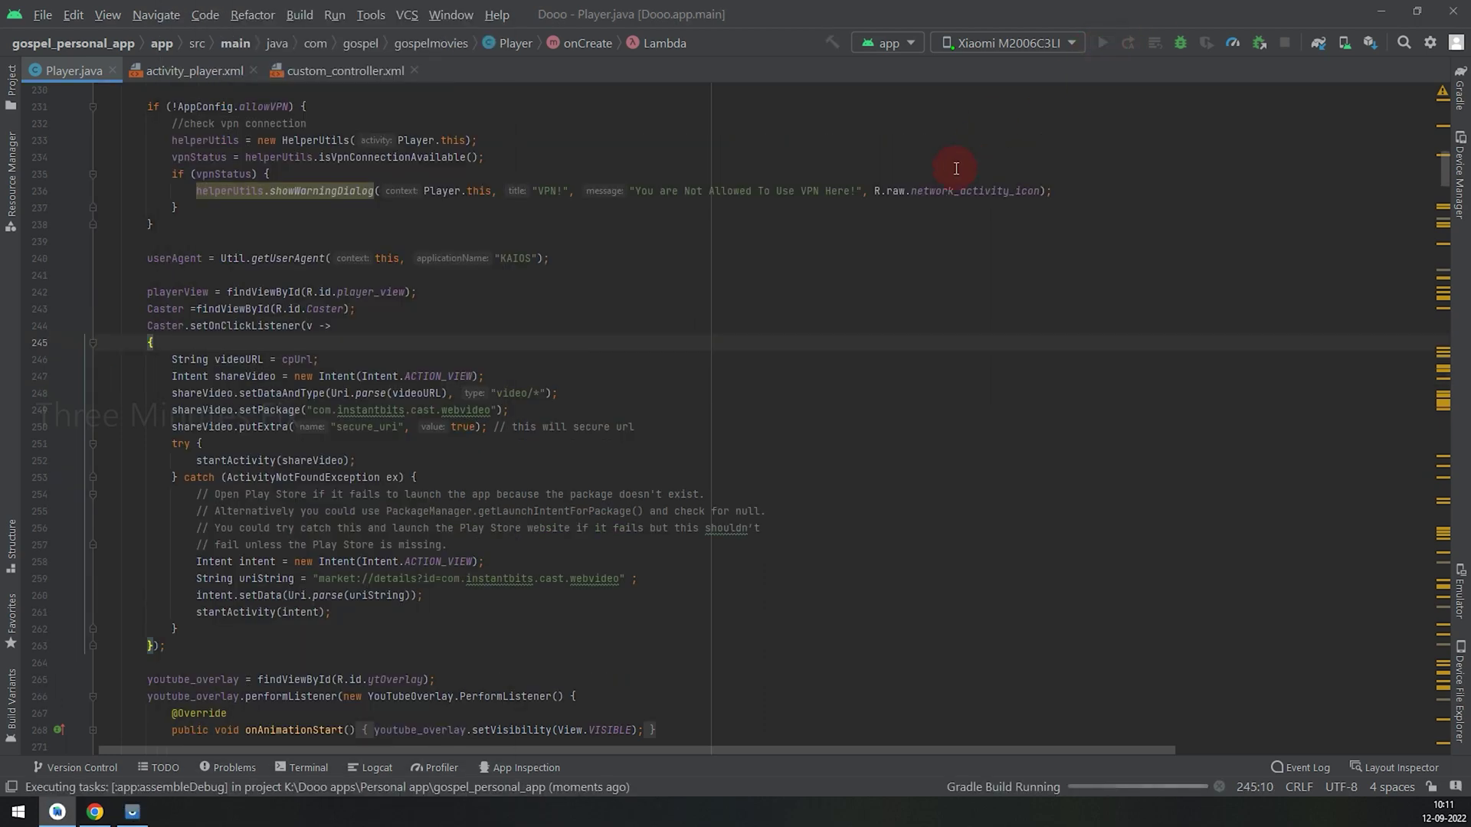
Move the caret around lines 240–242 while the app builds and installs on the phone.
left_click(819, 269)
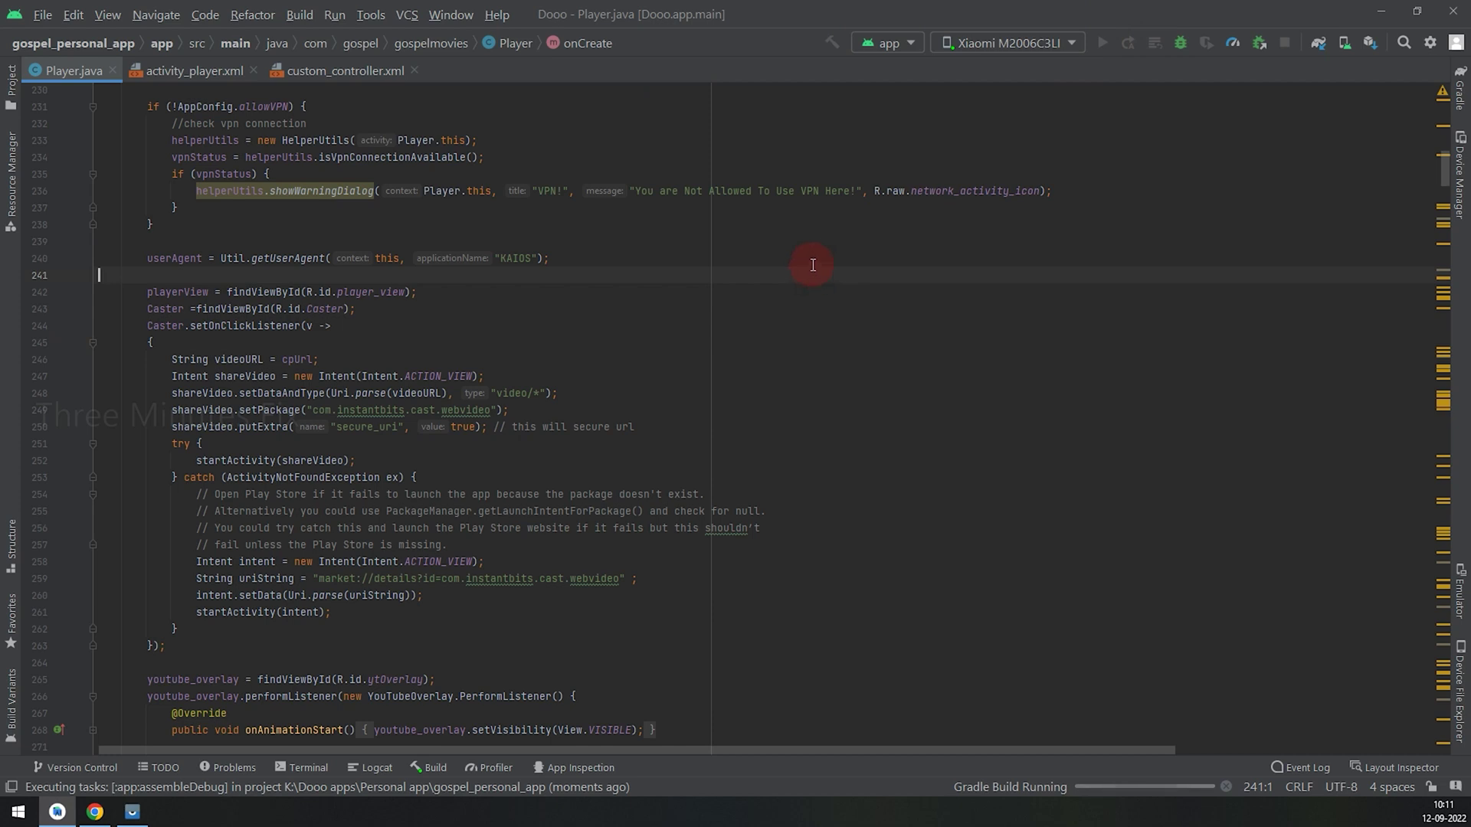
left_click(738, 263)
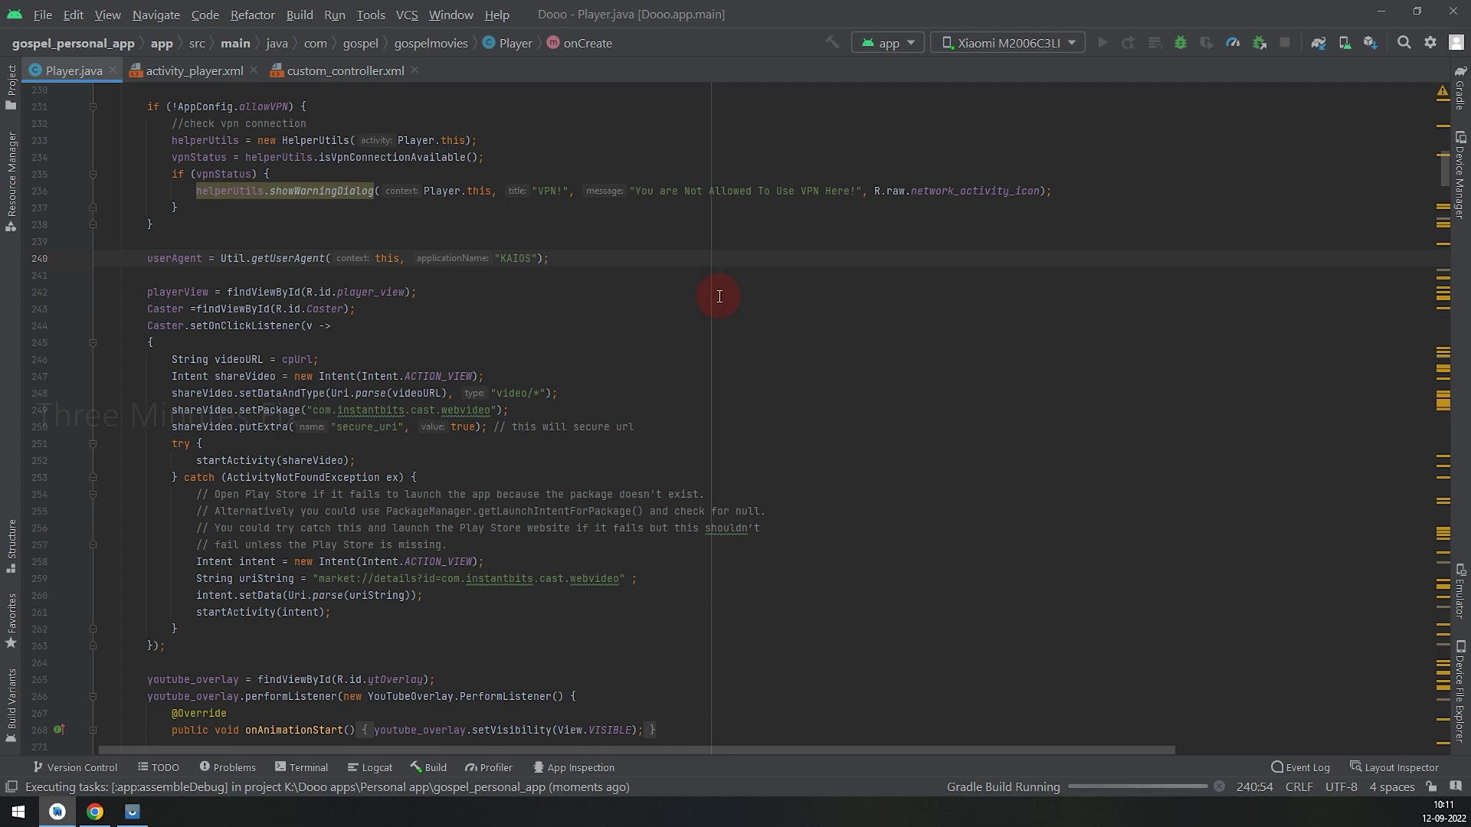
left_click(710, 298)
left_click(811, 511)
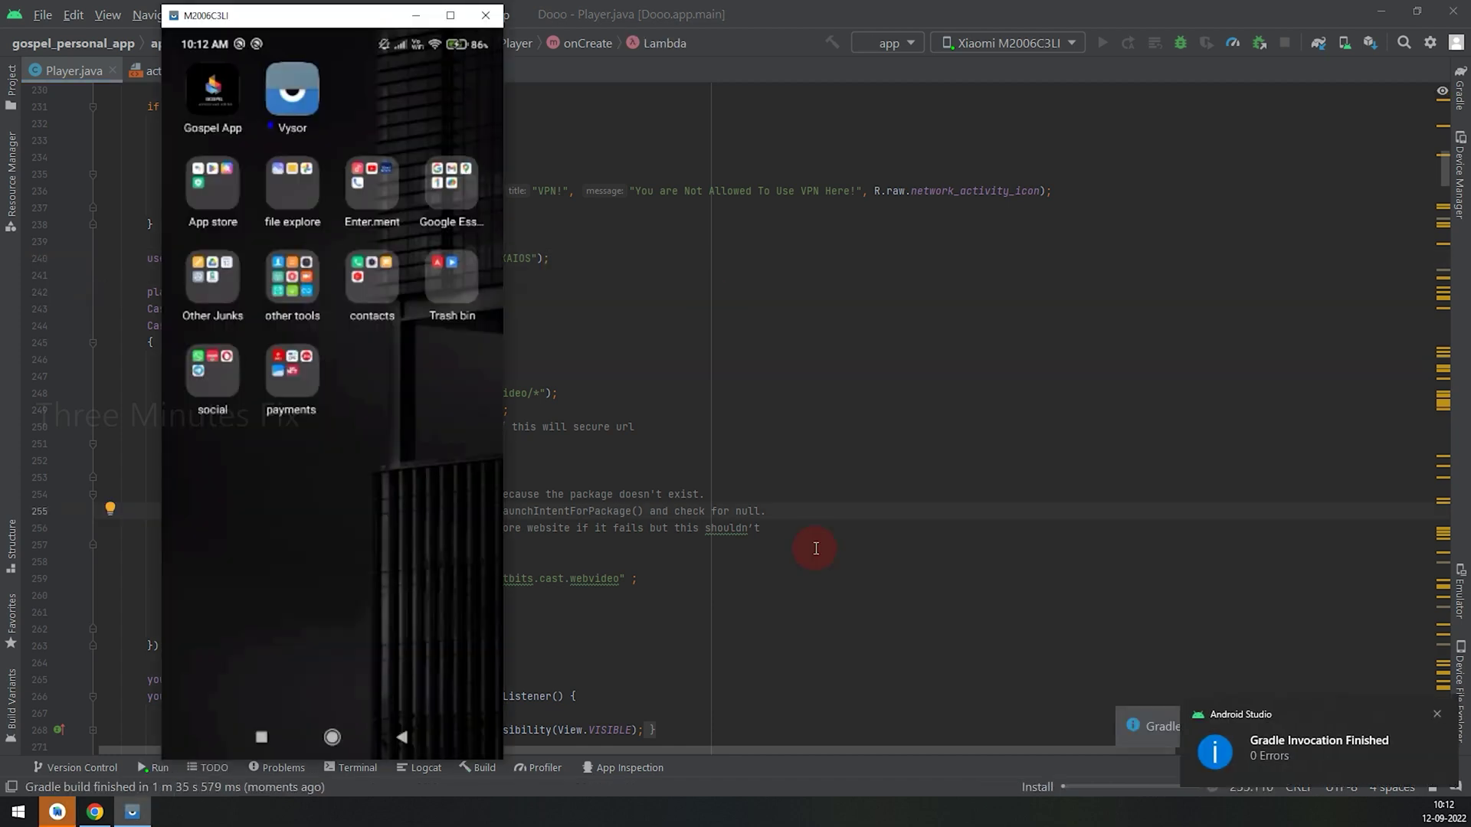
Start Faith of Our Fathers from its details page and try casting it to a TV.
left_click(329, 23)
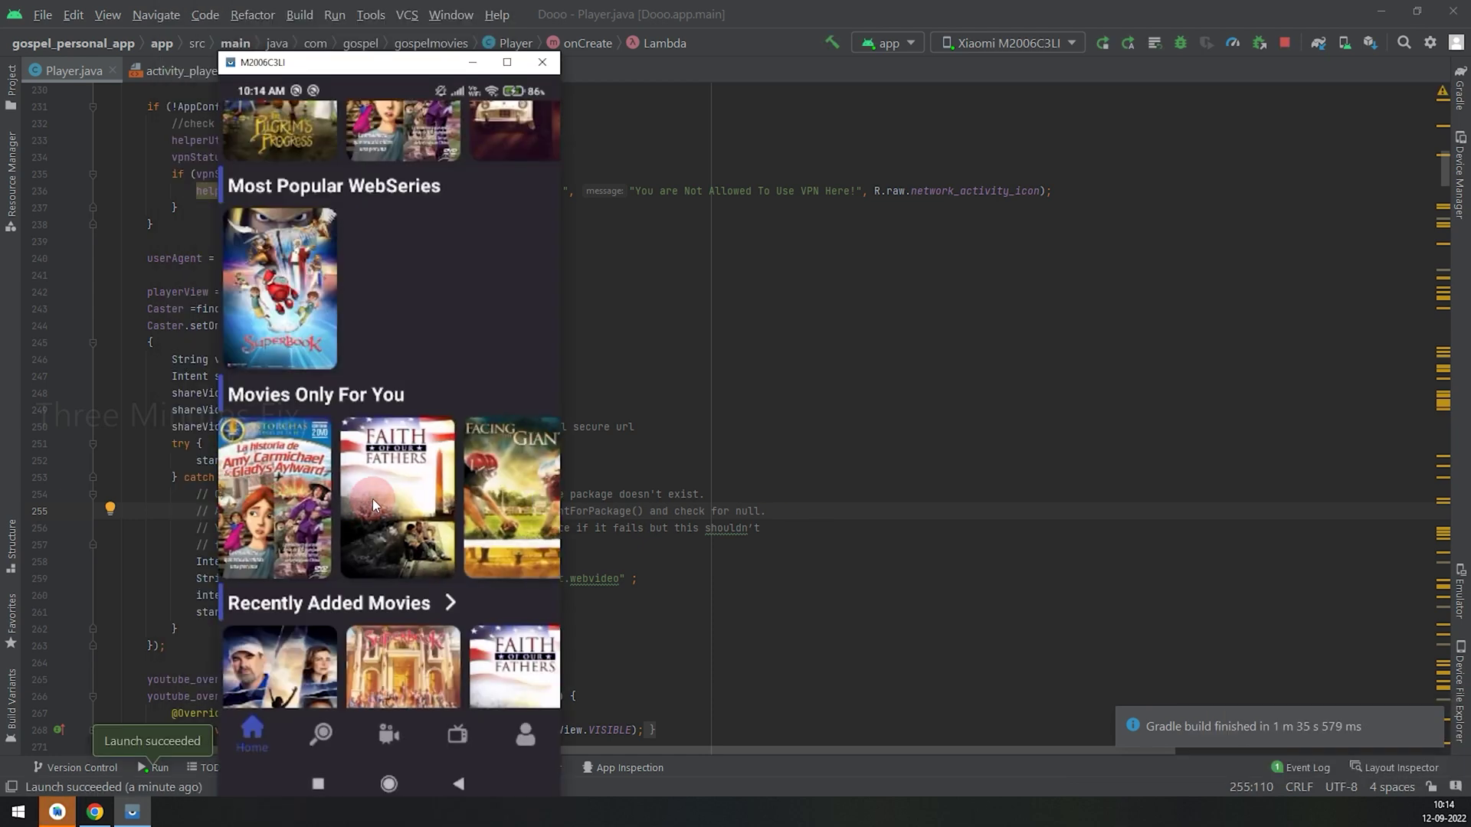
left_click(373, 500)
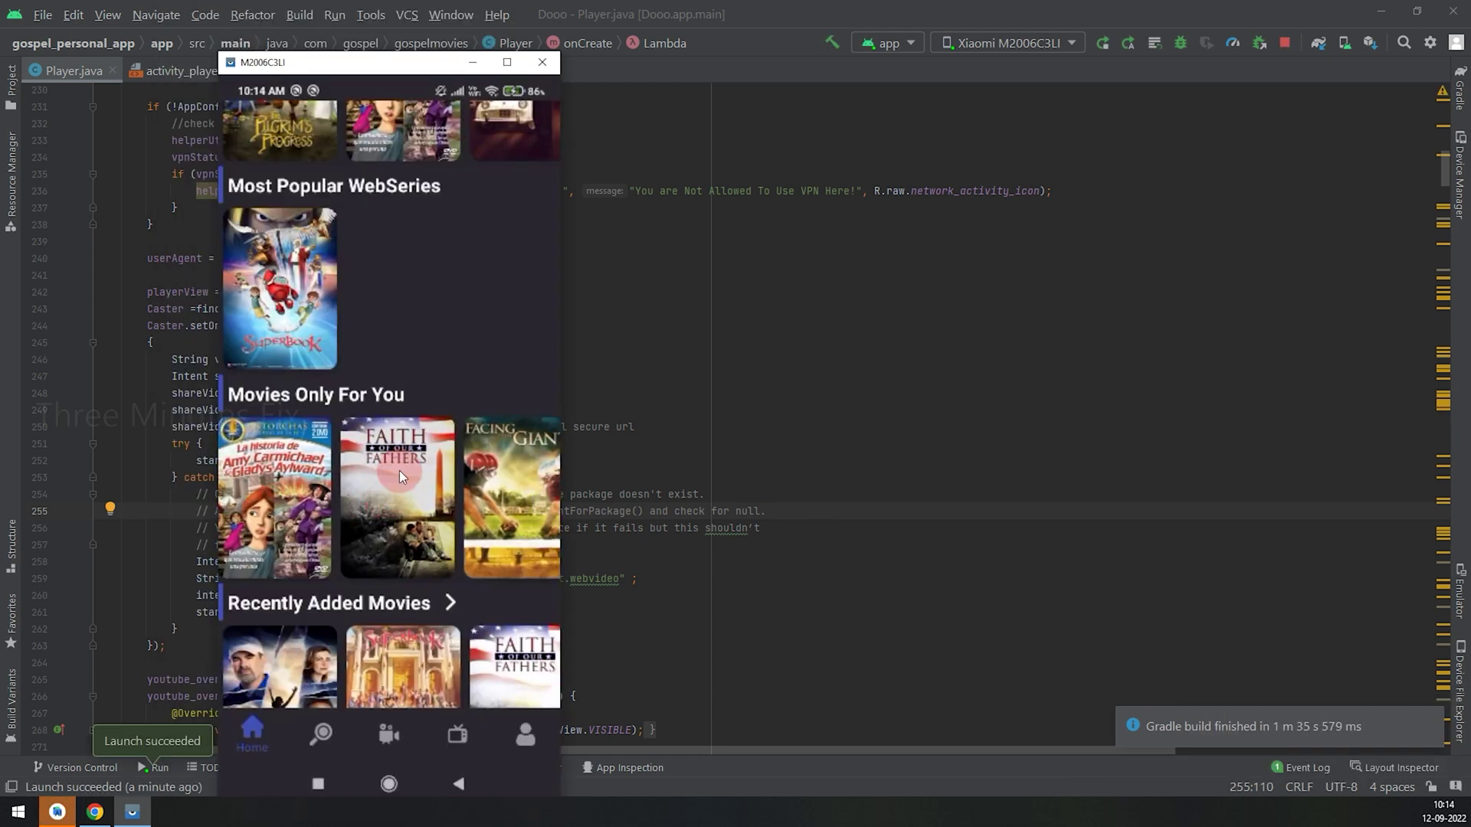
left_click(368, 473)
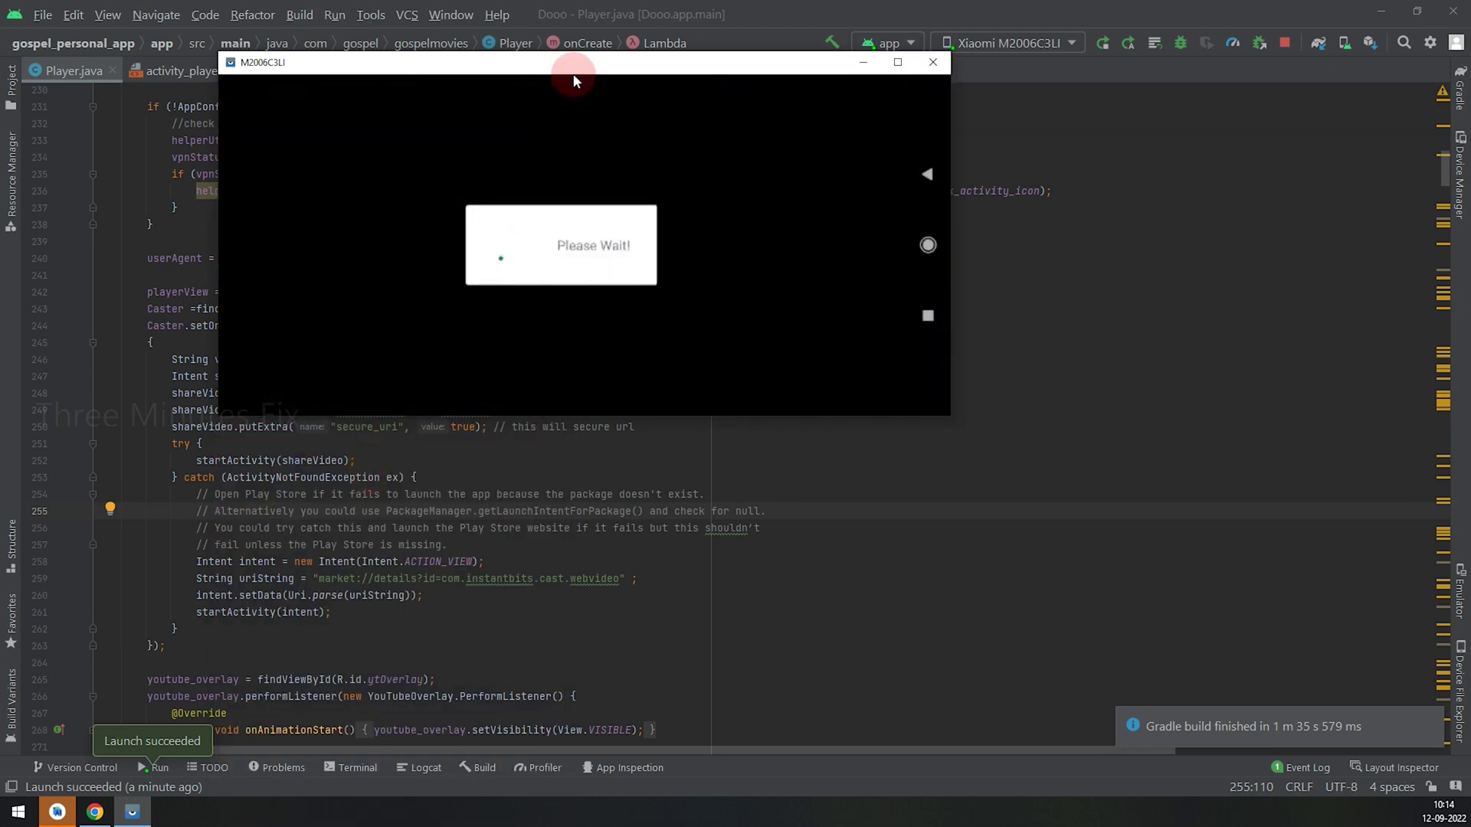
mouse_move(575, 72)
left_mouse_down()
mouse_move(541, 199)
mouse_move(600, 222)
left_mouse_up()
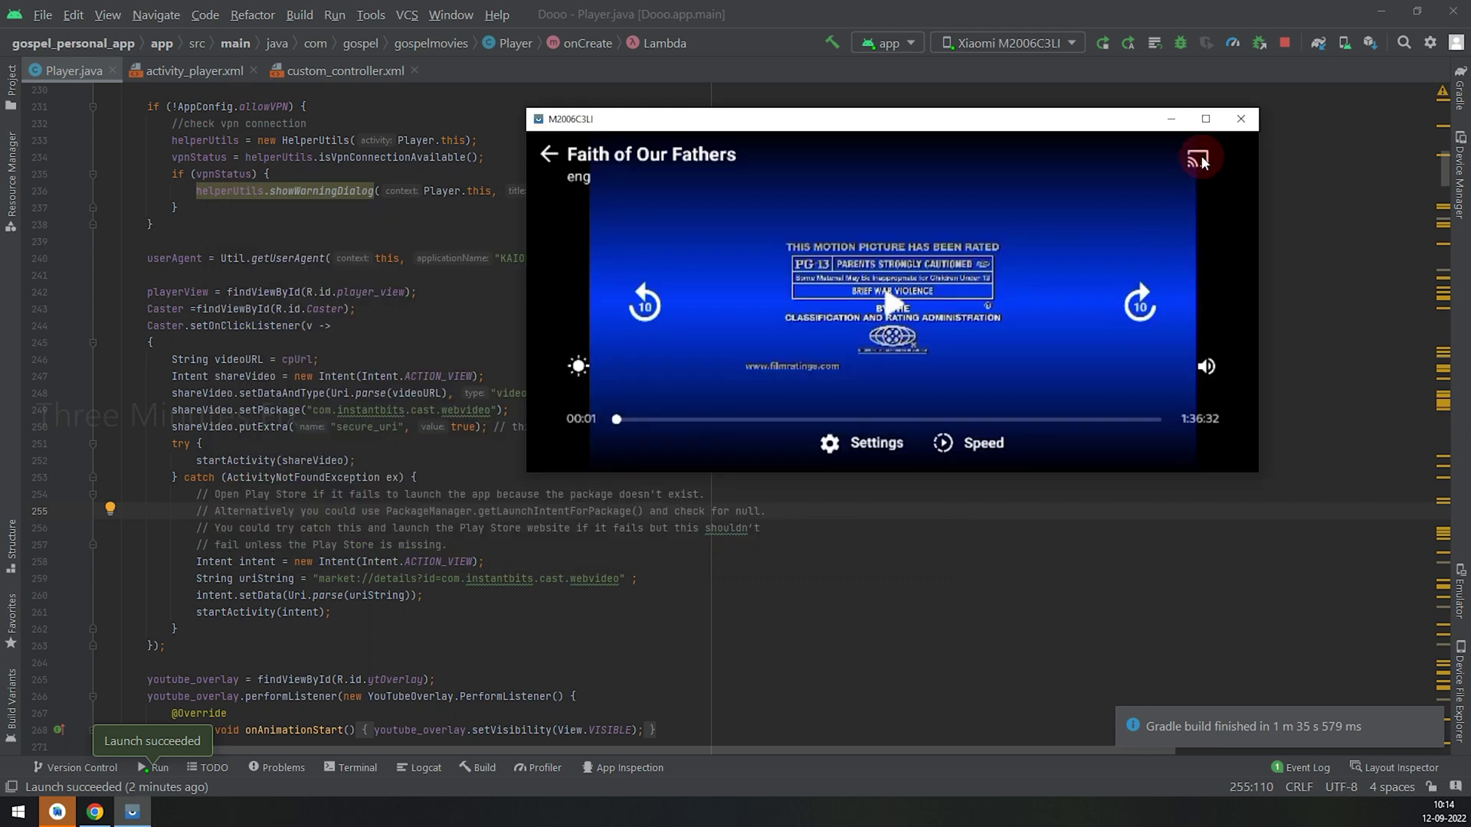
left_click(1200, 161)
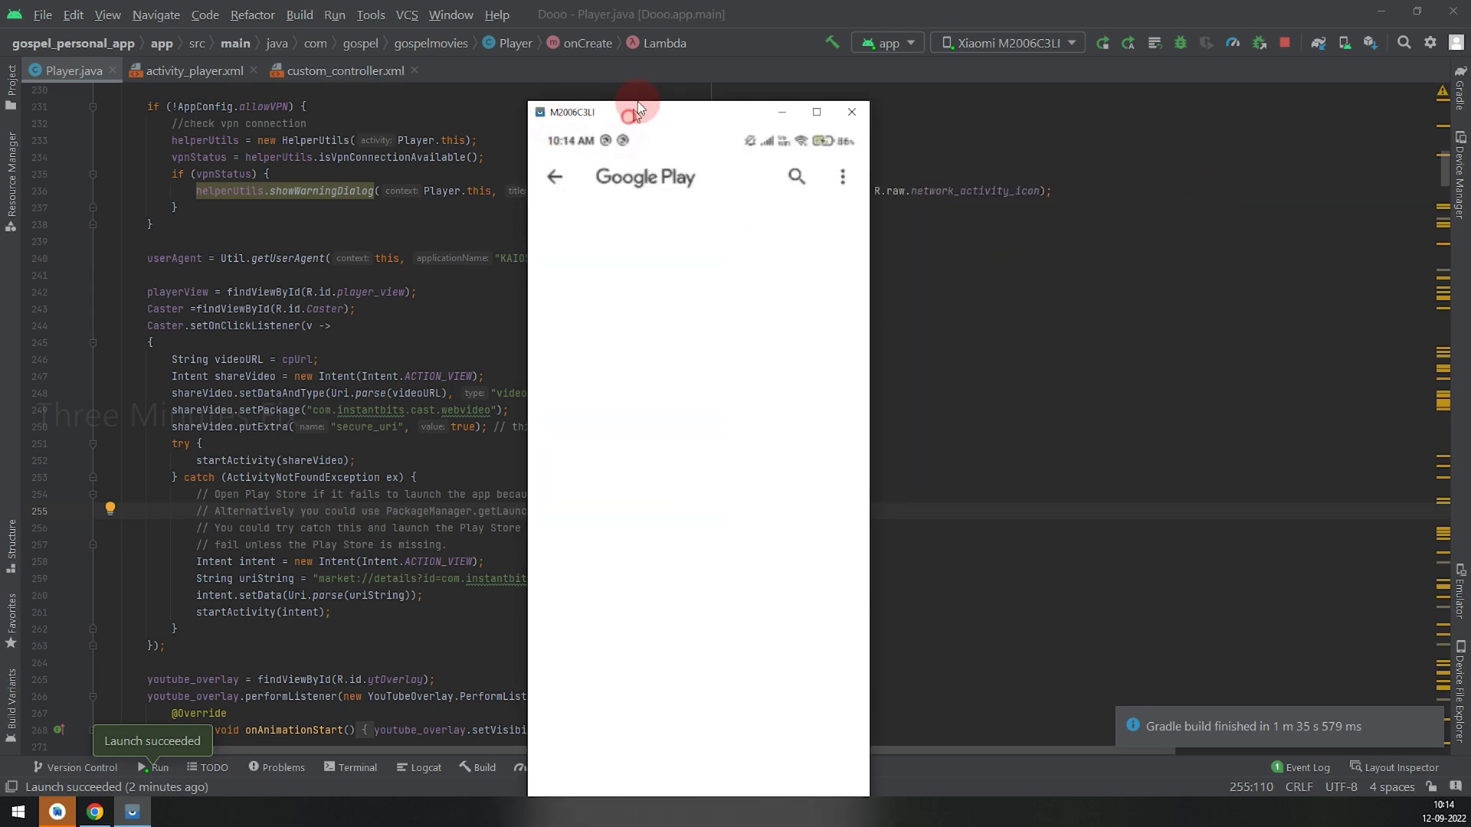
Install Web Video Cast from its Google Play page and launch it once installed.
left_click_drag(619, 103, 688, 37)
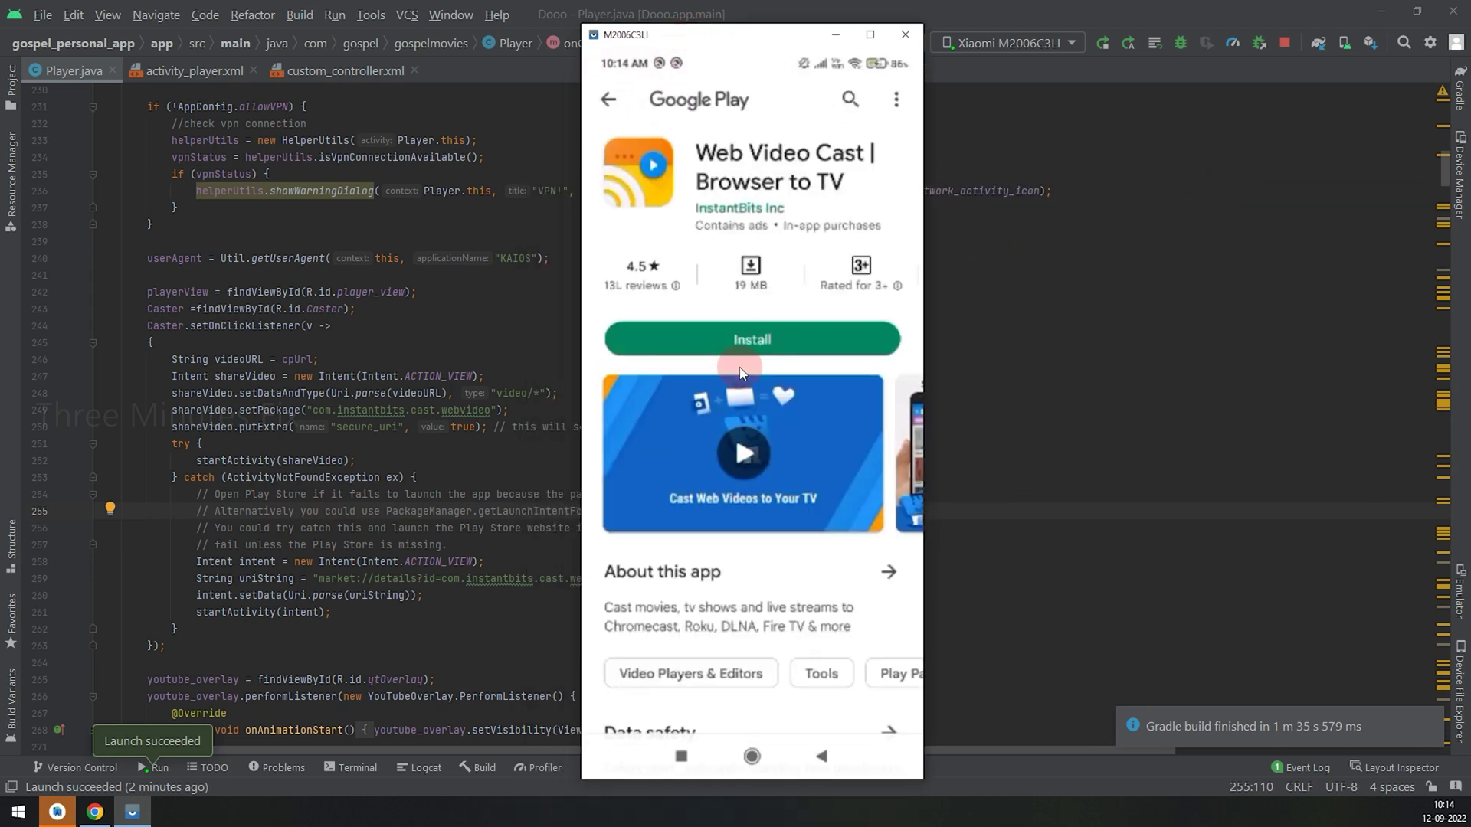
left_click(761, 345)
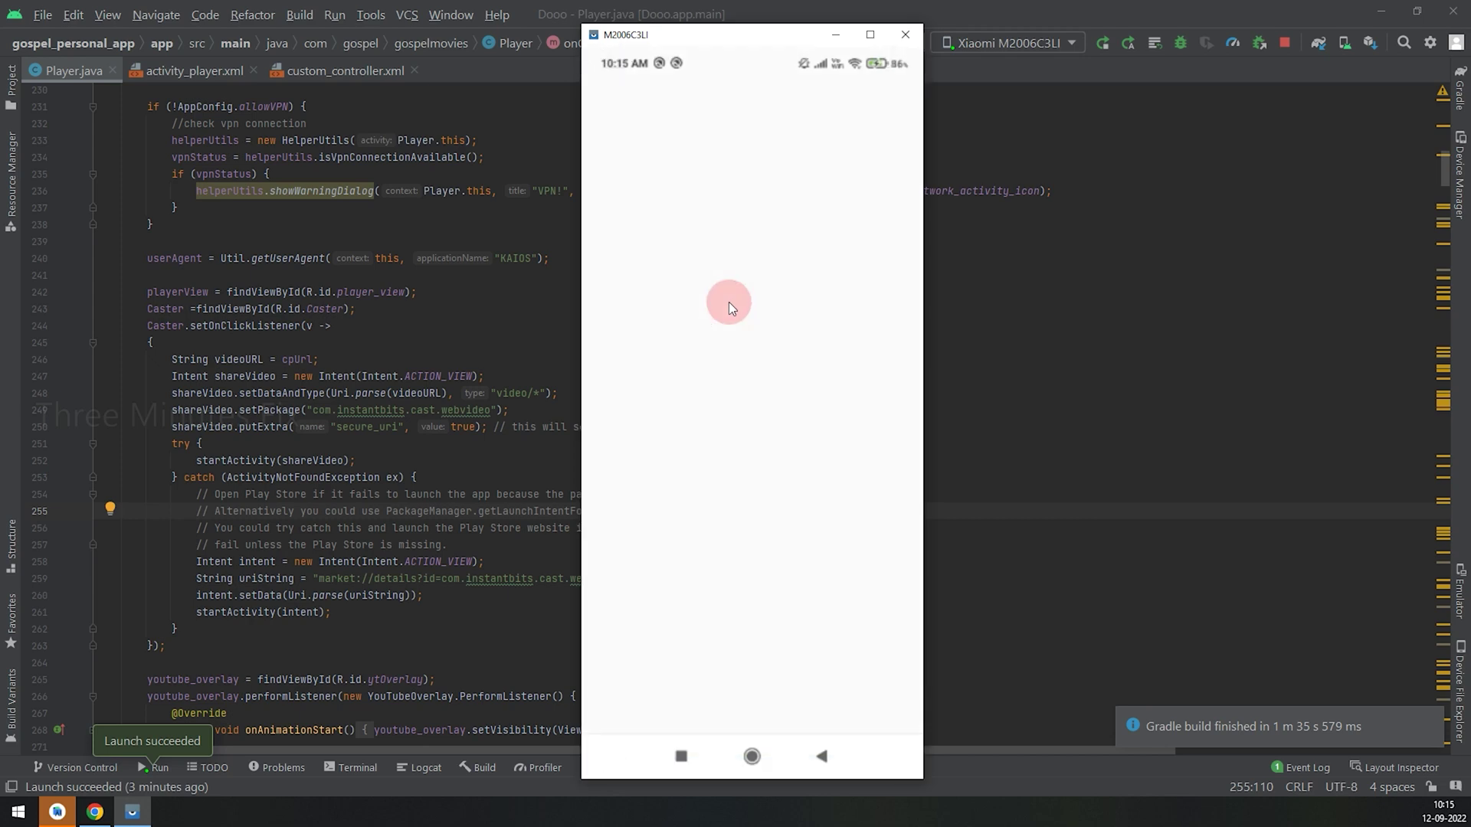
left_click(865, 694)
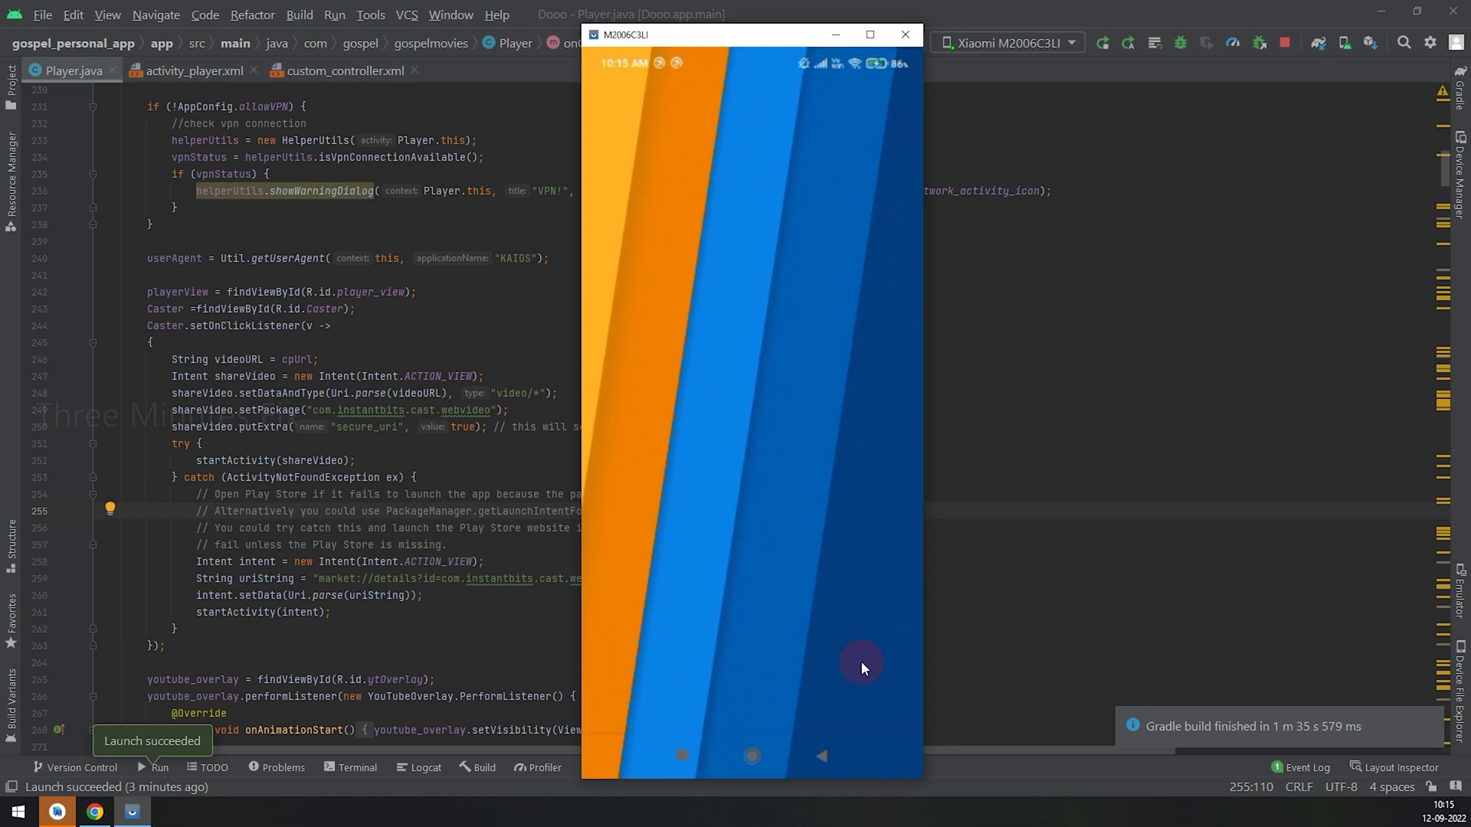
Skip Web Video Caster's welcome screen, then return to the movie app through Home and Recents.
left_click(655, 709)
left_click(744, 763)
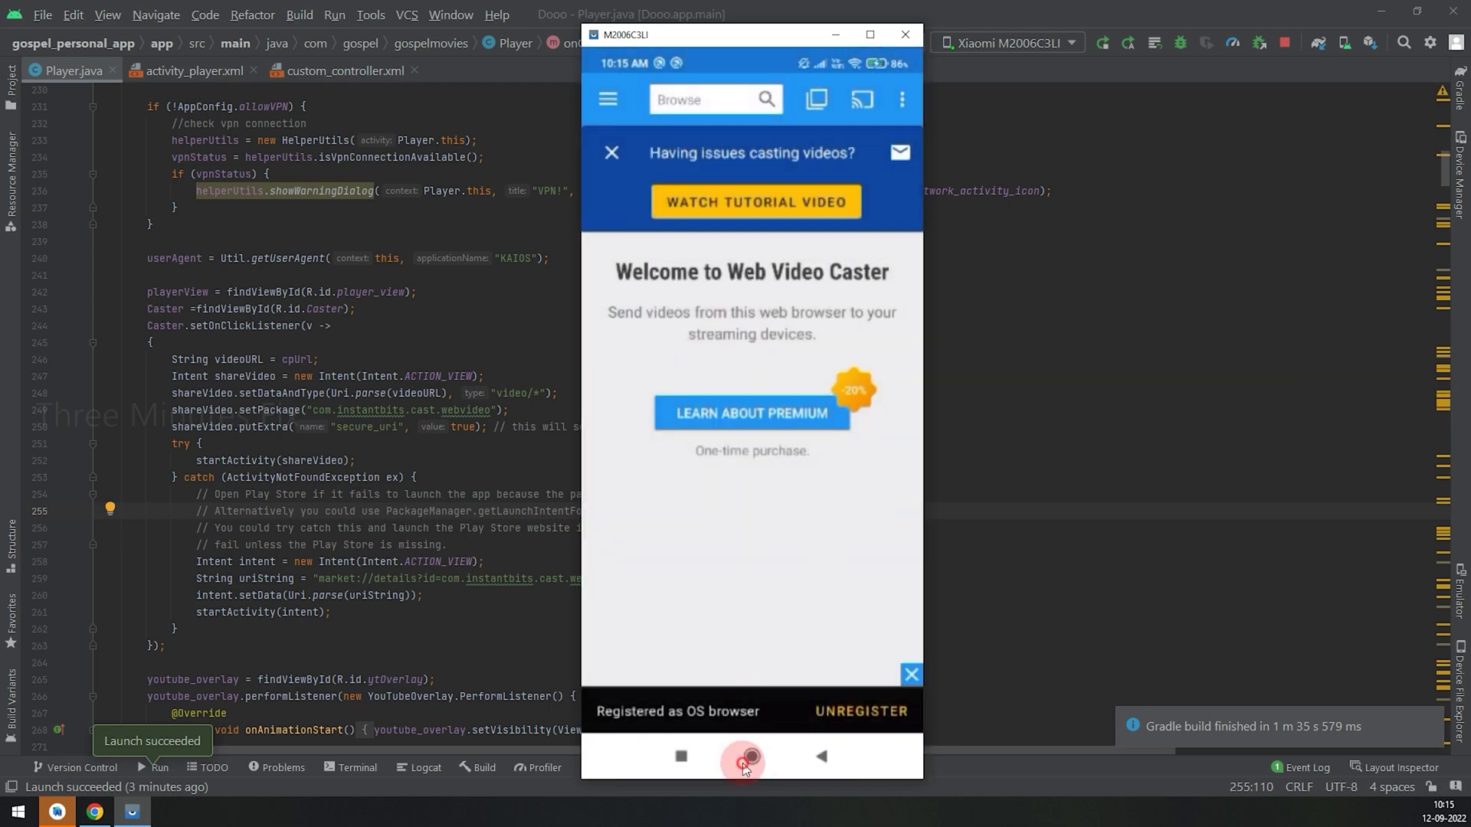
left_click(680, 757)
left_click(675, 679)
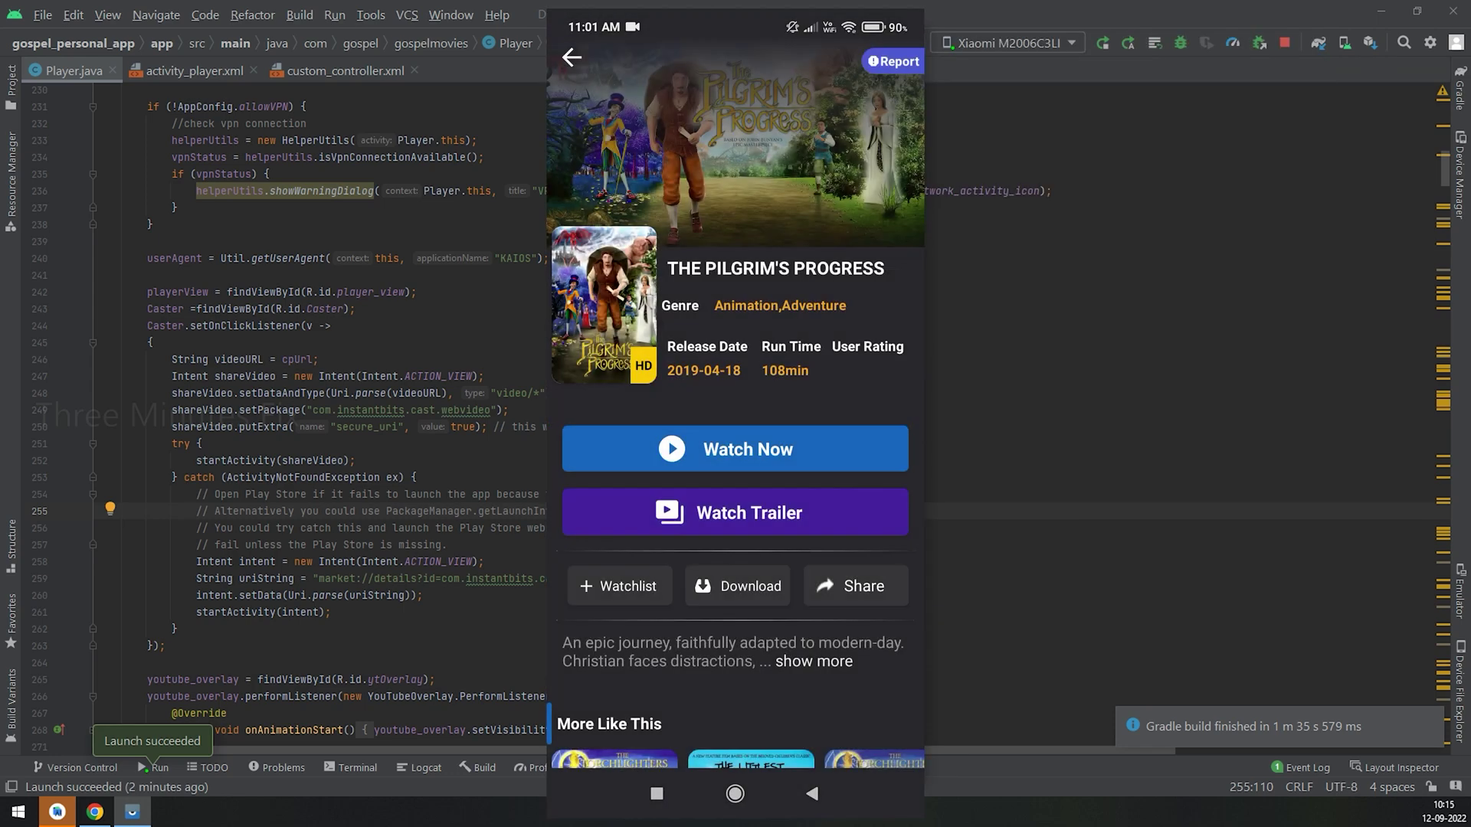
Play the Tamil version through Web Video Caster and connect it to the LG webOS TV.
left_click(859, 522)
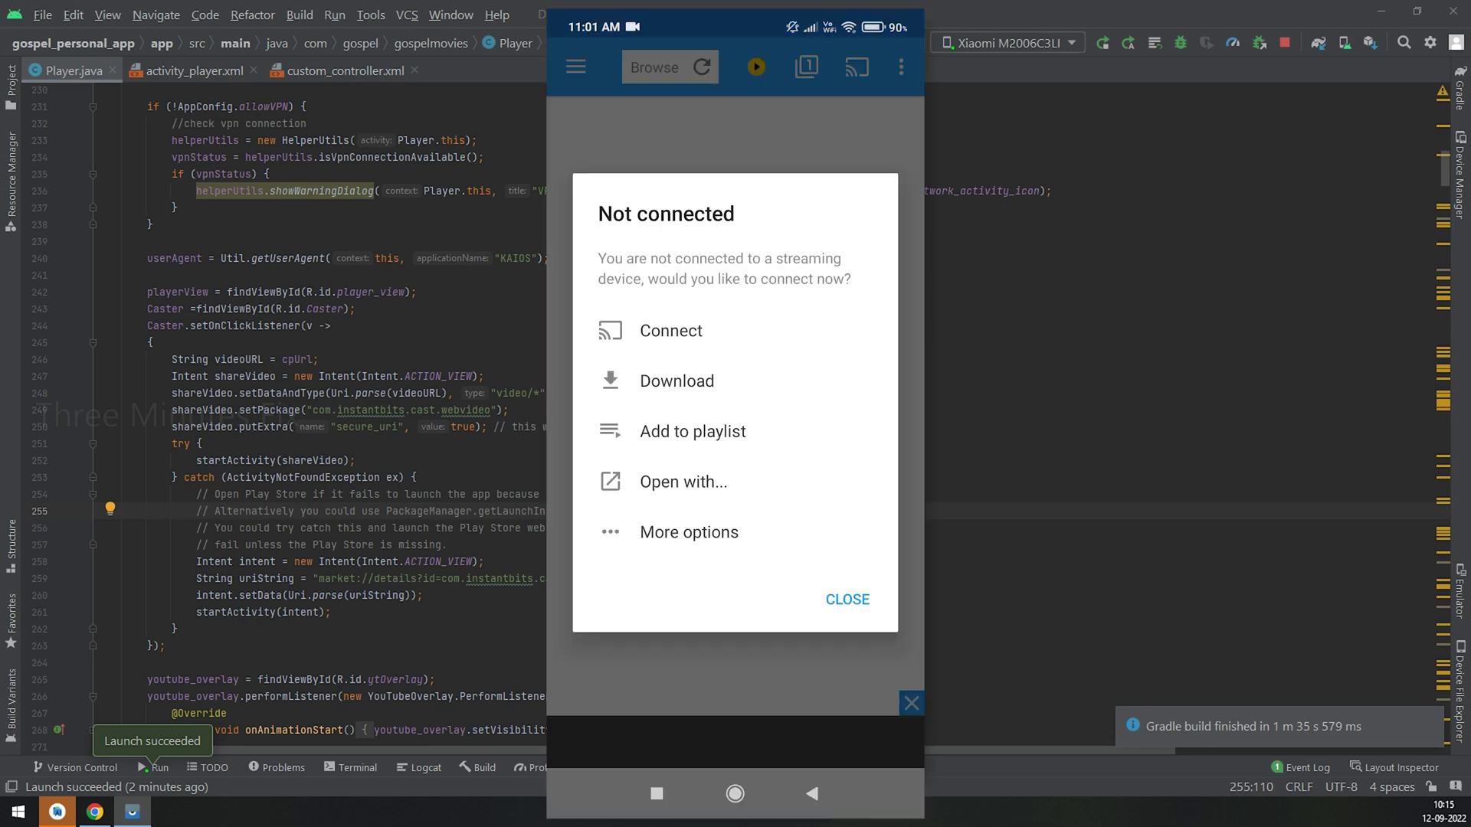
left_click(671, 330)
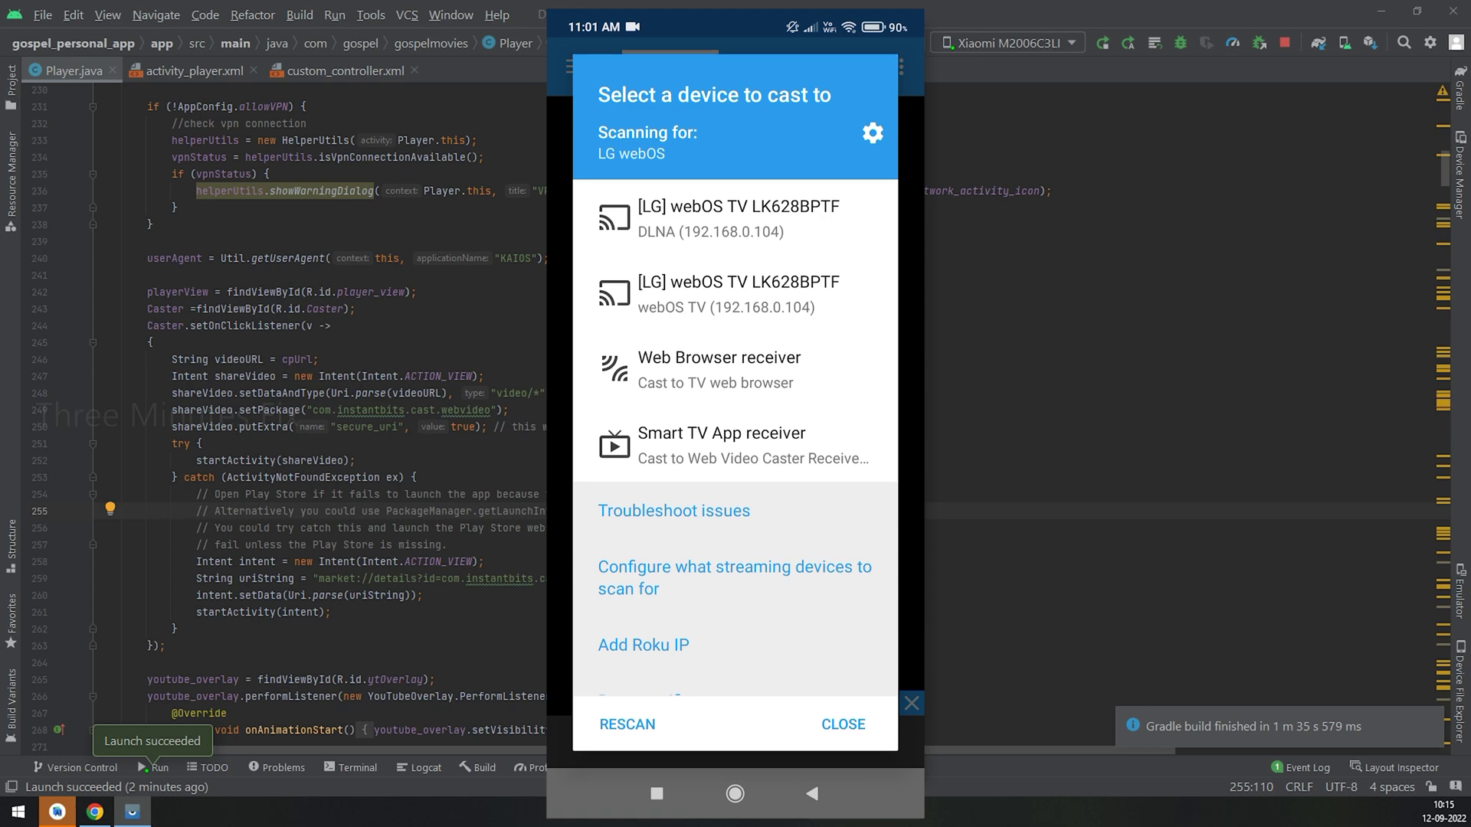
left_click(736, 294)
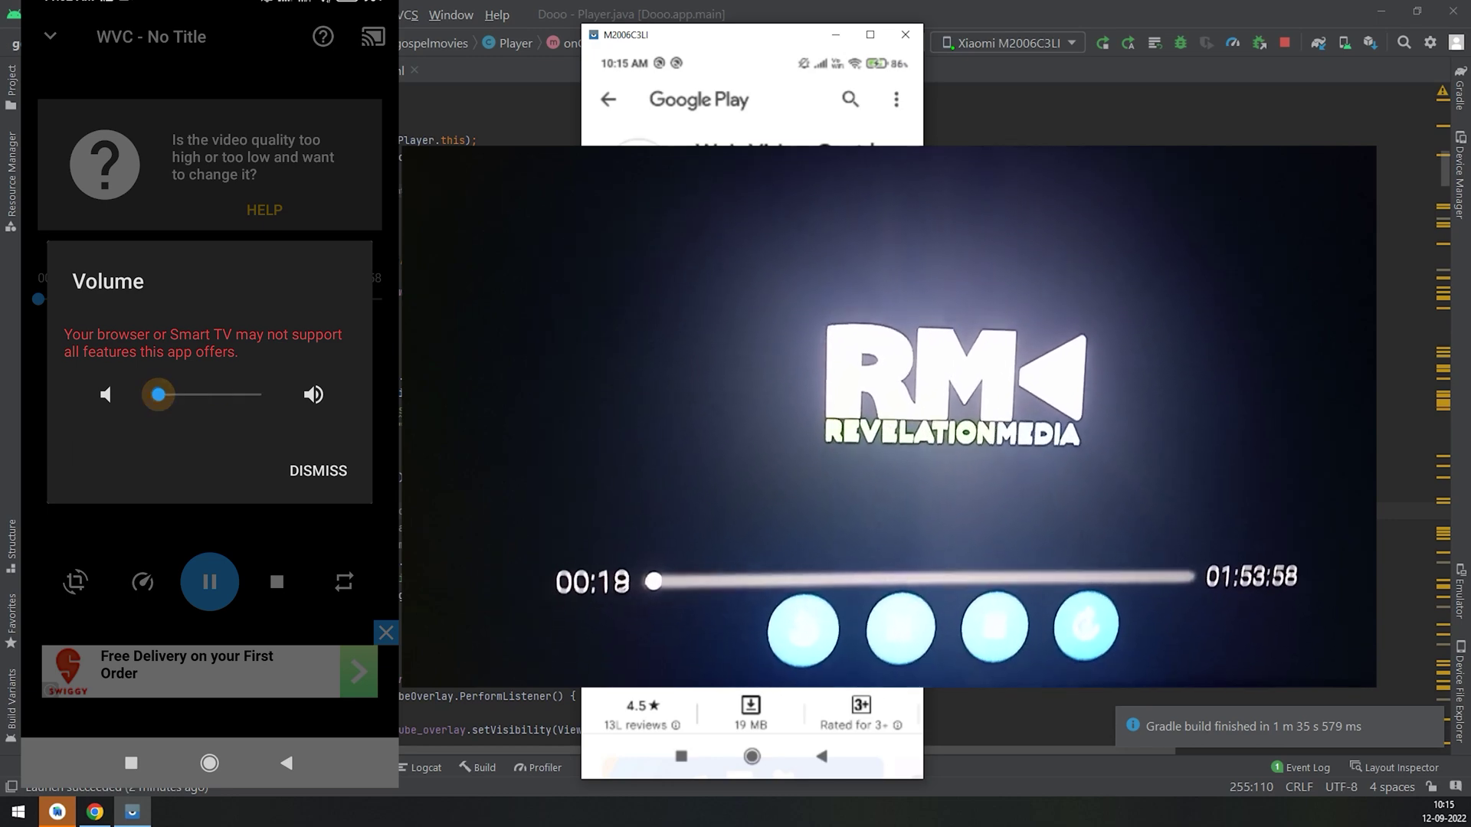
Pause the movie on the TV, then select the webvideocaster.com address in Chrome.
left_click(206, 579)
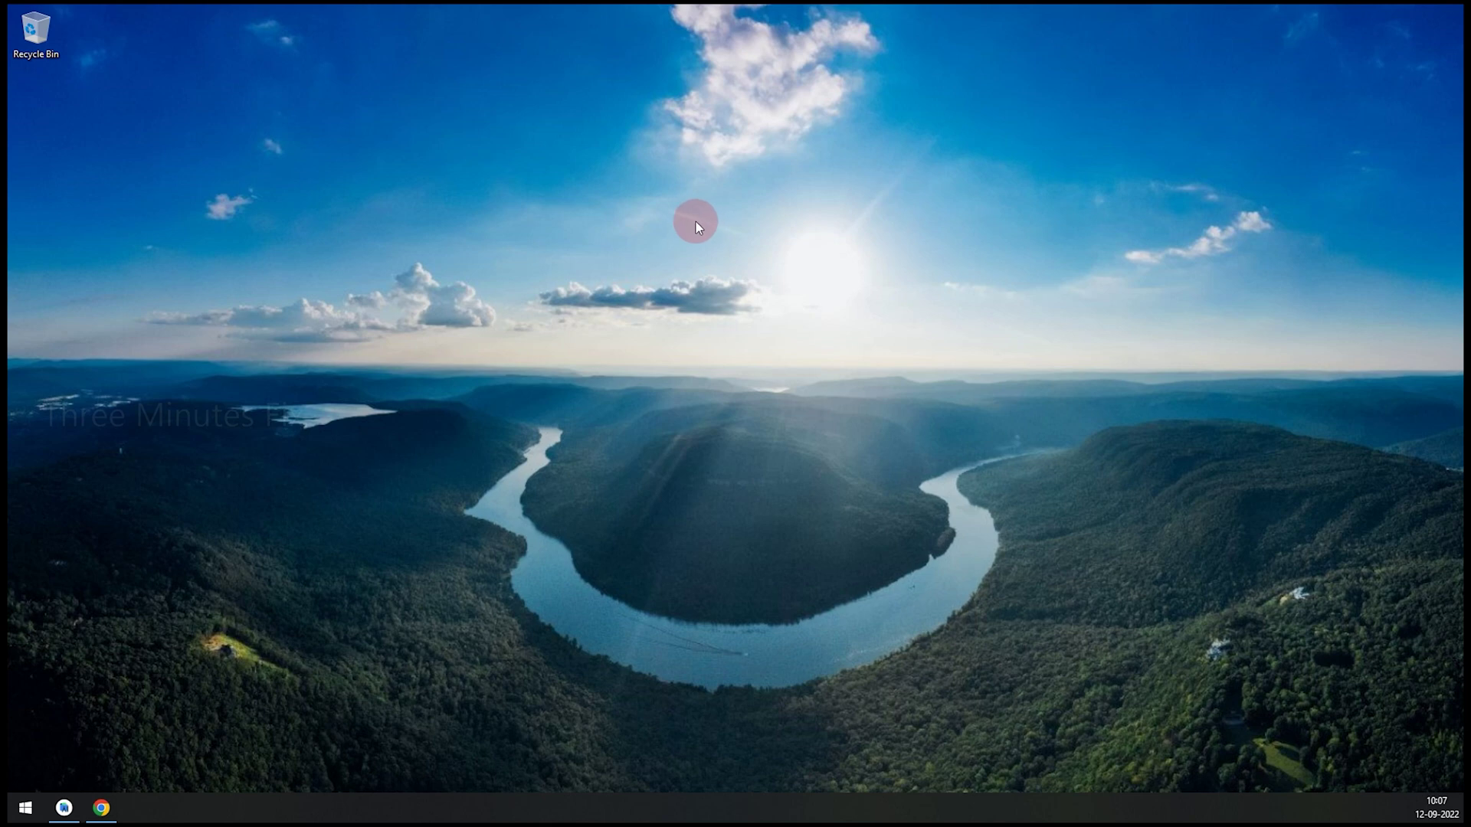
left_click(101, 808)
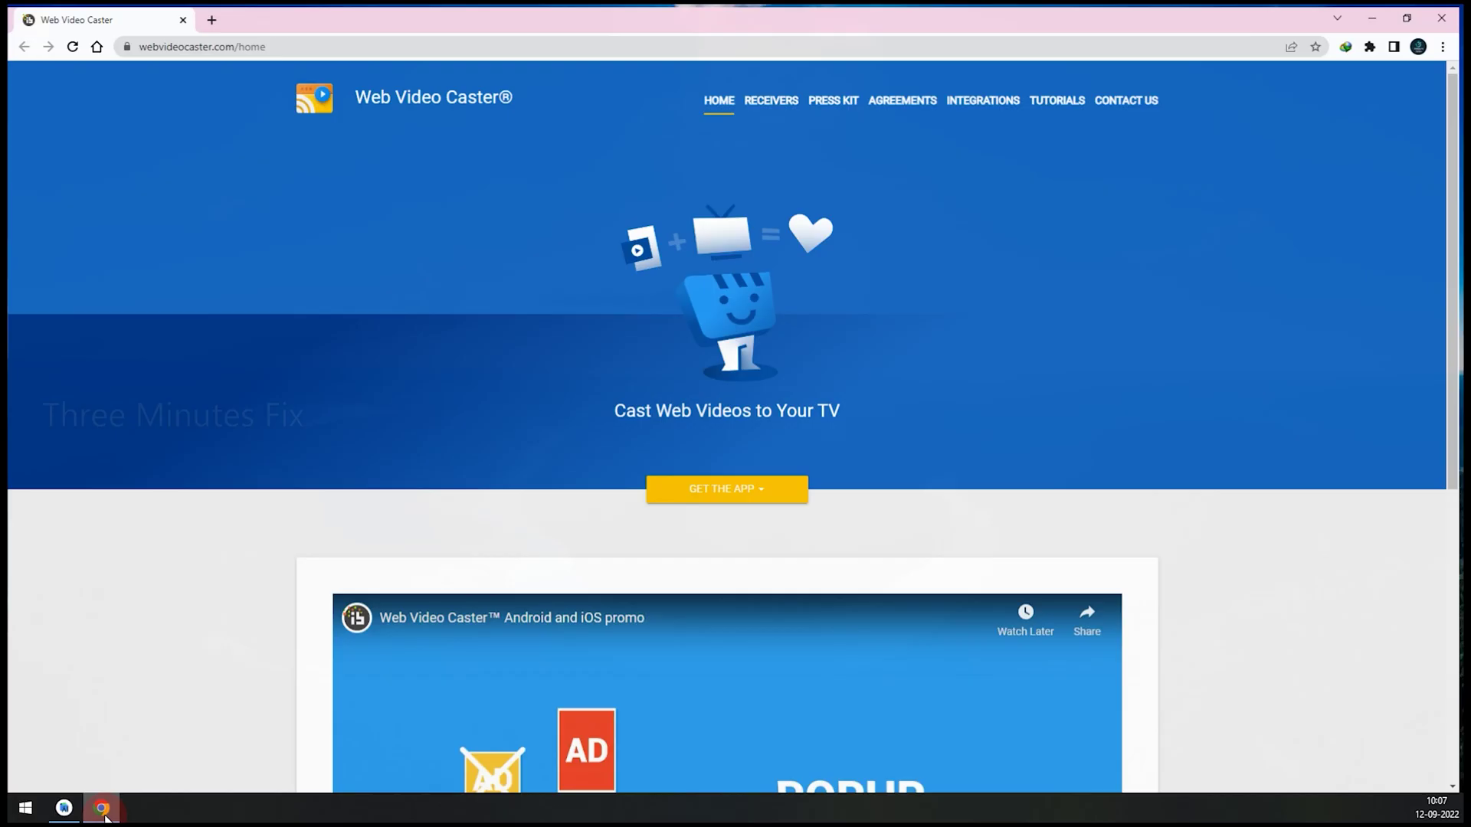
left_click_drag(160, 43, 266, 43)
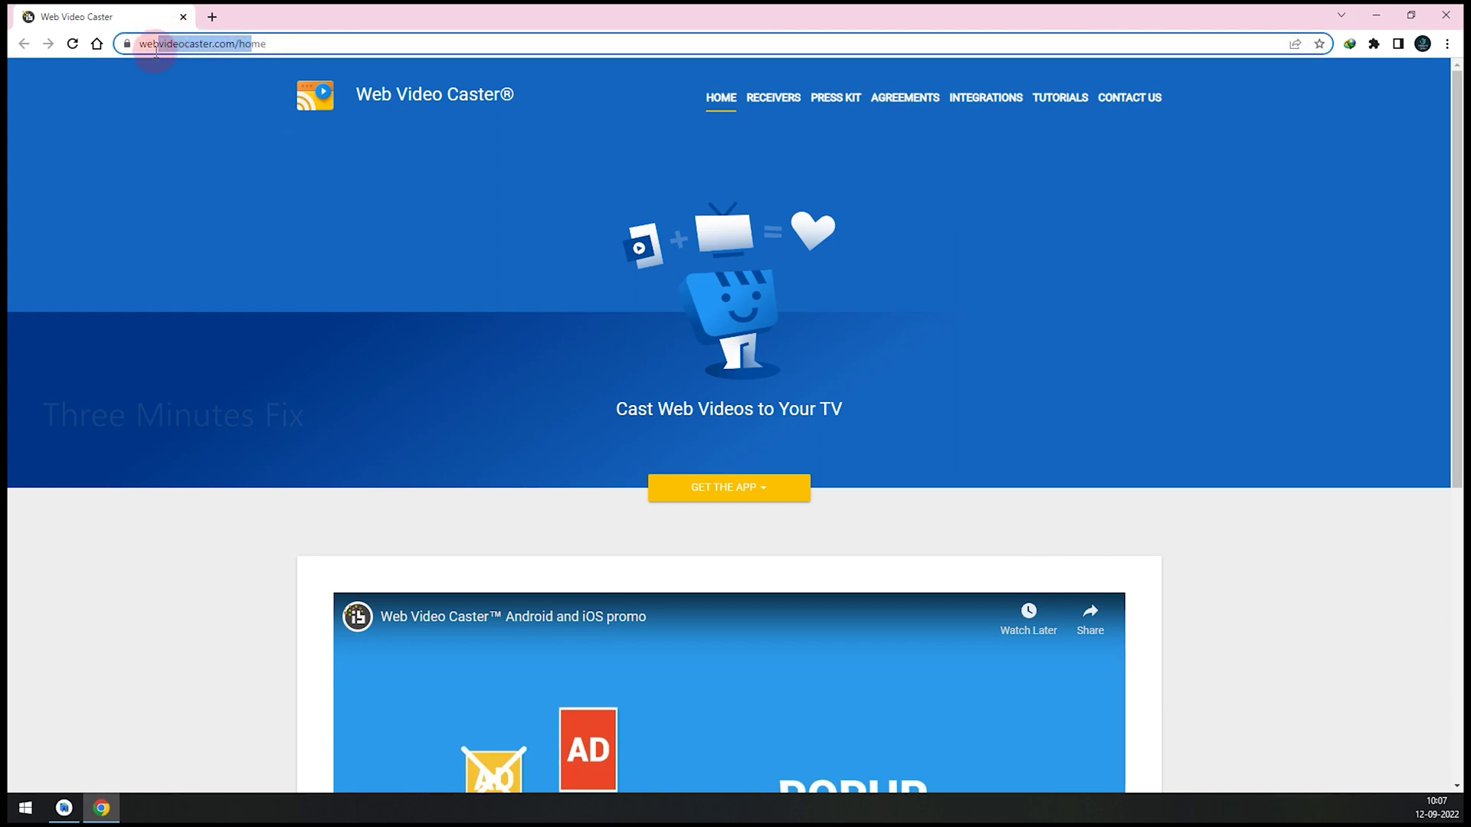